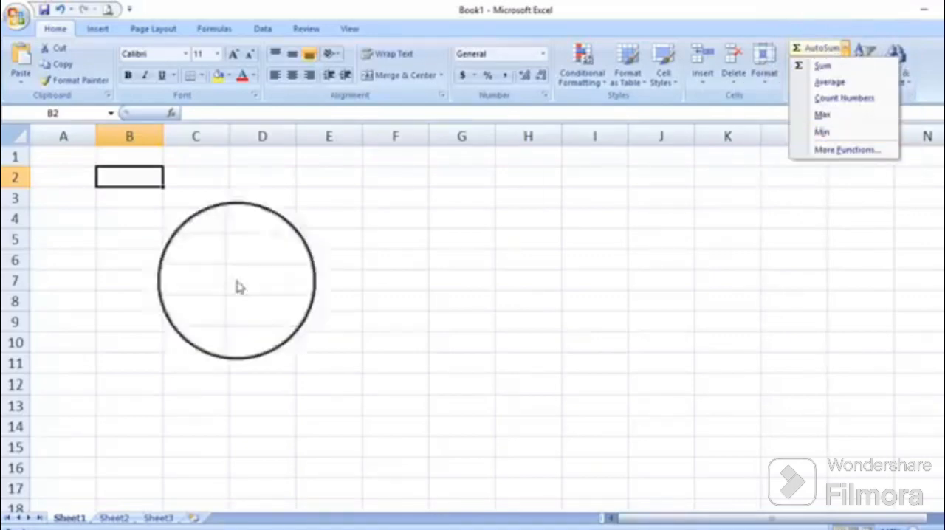
{"action": "left_click", "coordinate": [243, 238]}
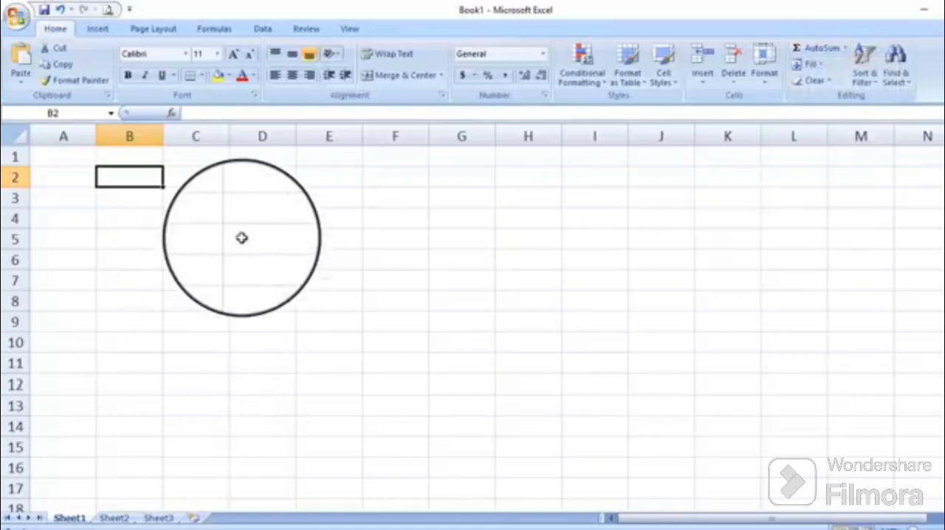
{"action": "left_click_drag", "start_coordinate": [243, 238], "coordinate": [197, 232]}
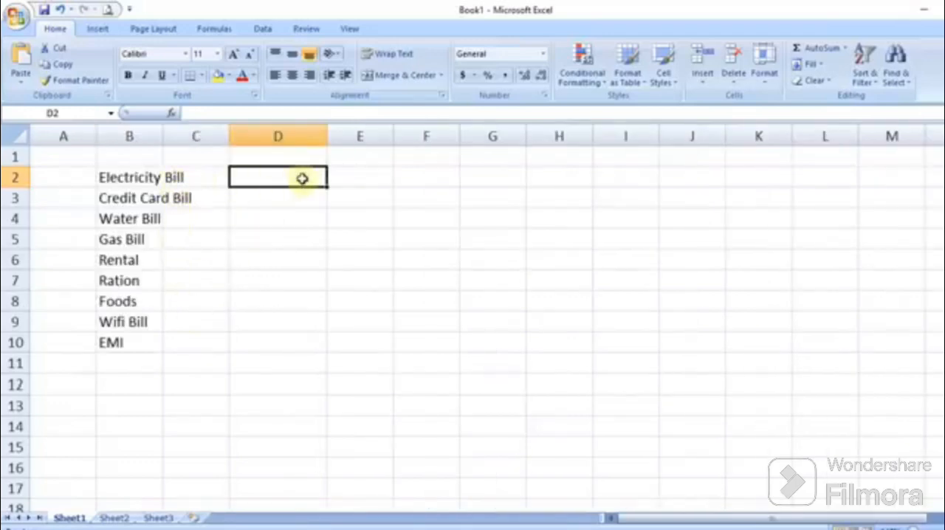
Step: Enter the amounts 5000, 18000, 1000, 800 and 15000 beside Electricity Bill through Rental in D2:D6
{"action": "type", "text": "5000"}
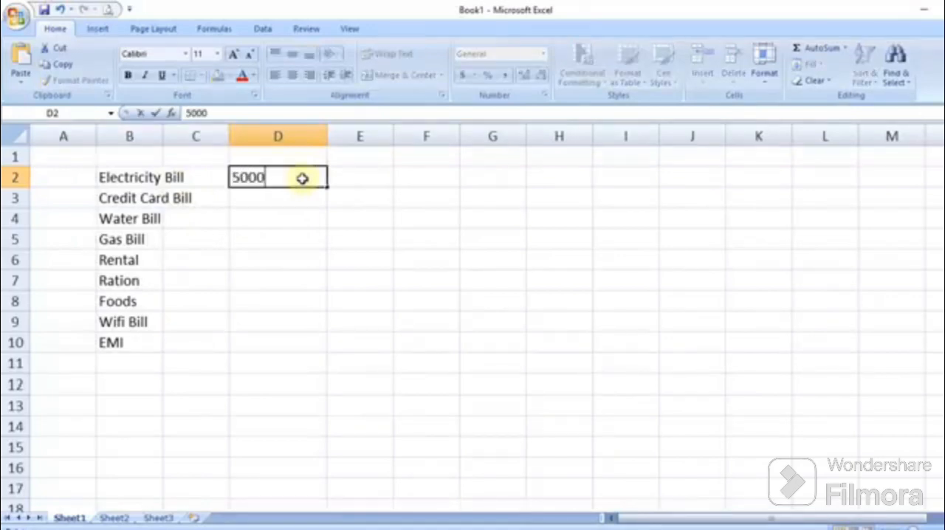
{"action": "key", "text": "Return"}
{"action": "type", "text": "18000"}
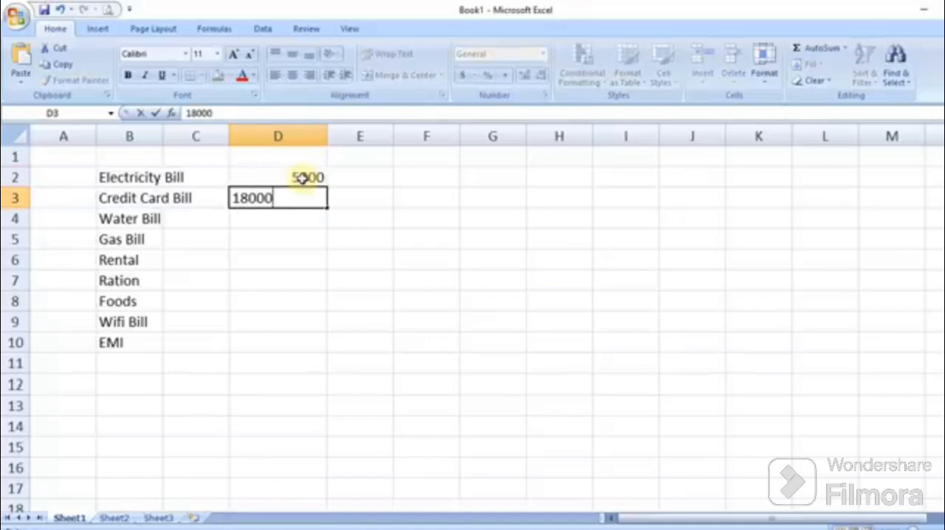
{"action": "key", "text": "Return"}
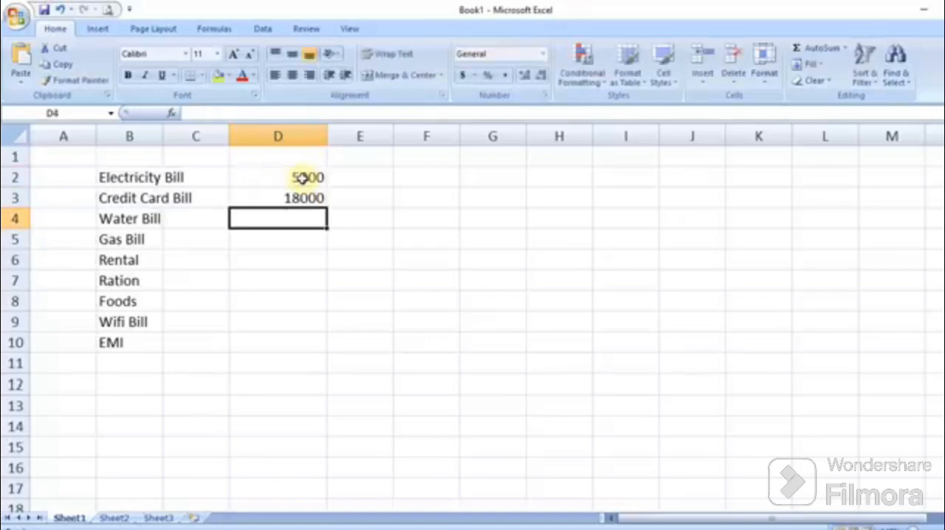
{"action": "type", "text": "1000"}
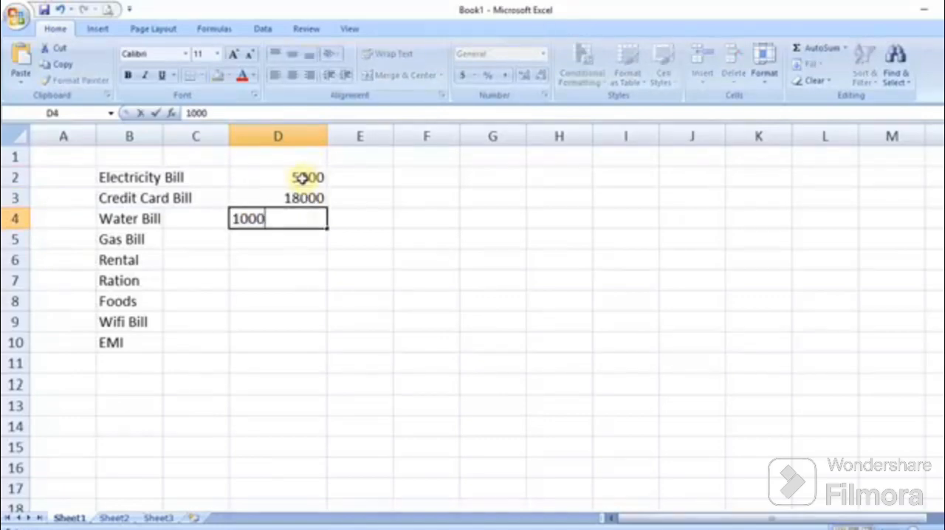
{"action": "key", "text": "Return"}
{"action": "type", "text": "800"}
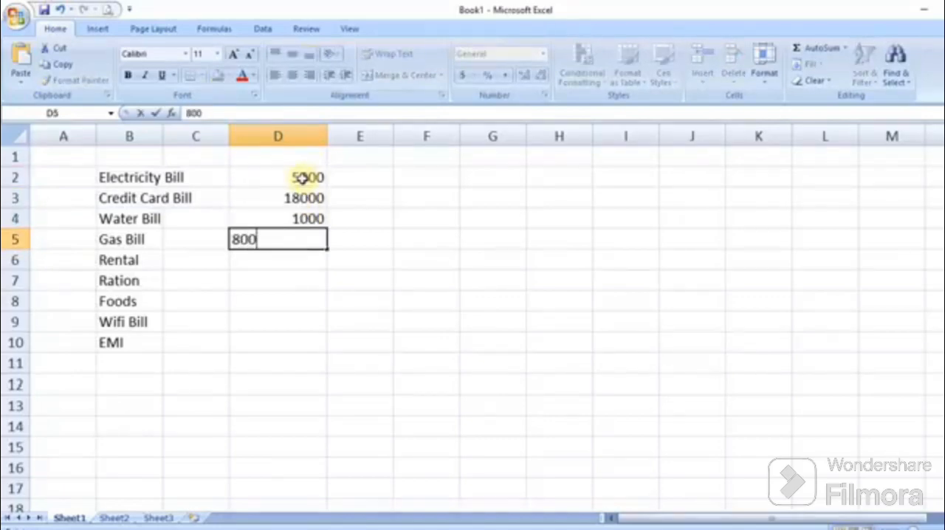
{"action": "key", "text": "Return"}
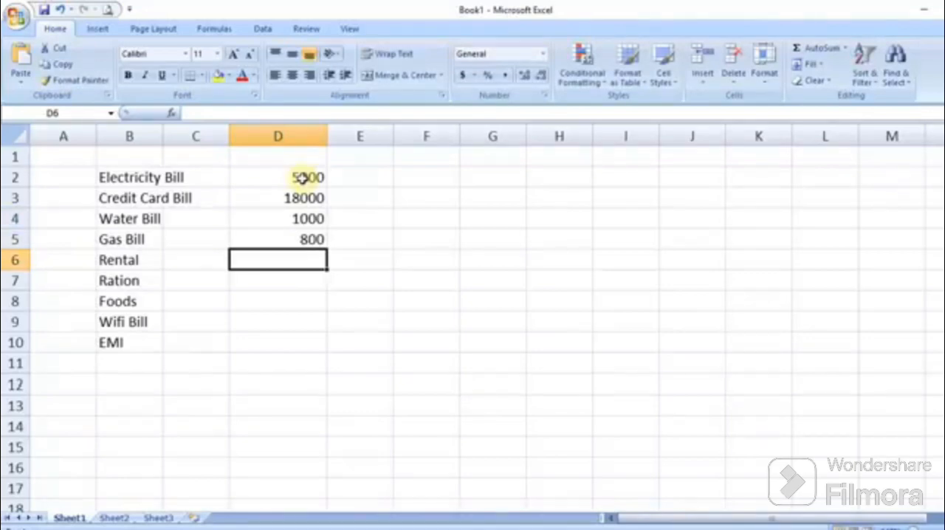
{"action": "type", "text": "15000"}
{"action": "key", "text": "Return"}
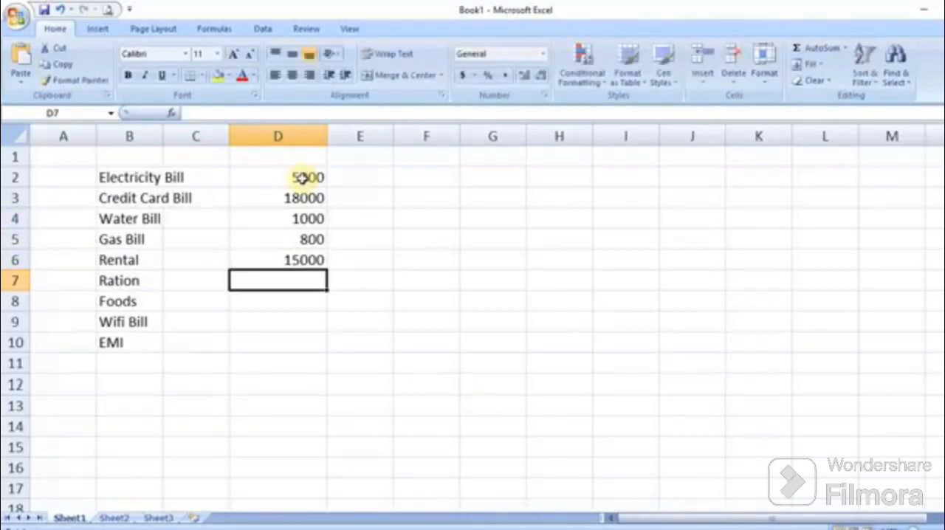
Step: Enter the amounts 5000, 4000, 600 and 14000 beside Ration, Foods, Wifi Bill and EMI in D7:D10
{"action": "type", "text": "5000"}
{"action": "key", "text": "Return"}
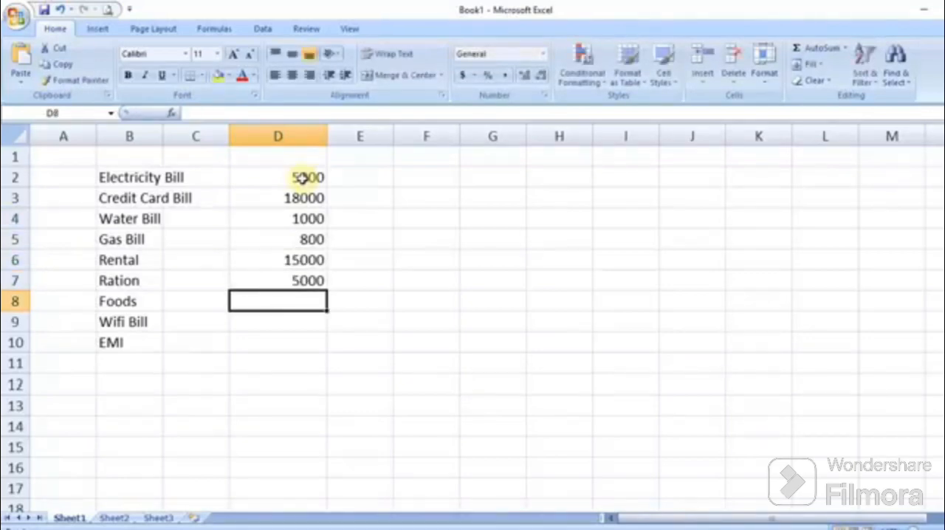
{"action": "type", "text": "4000"}
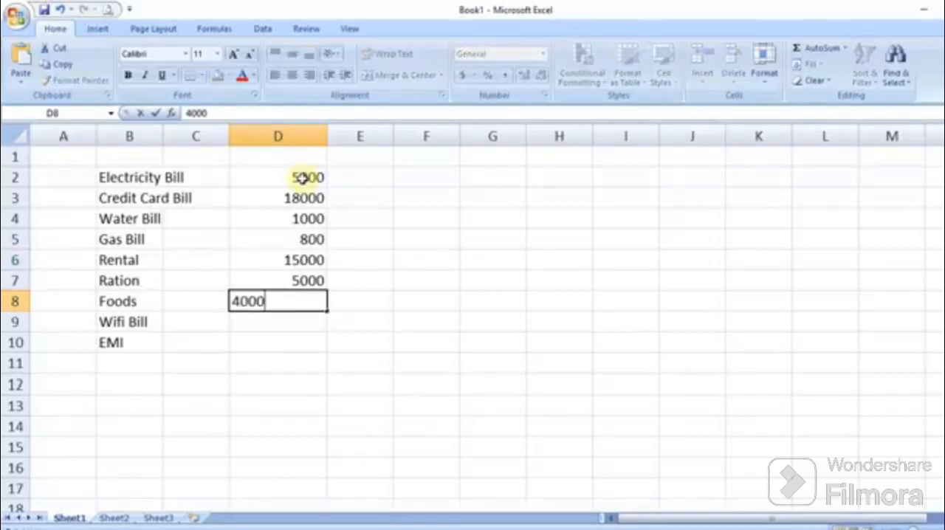
{"action": "key", "text": "Return"}
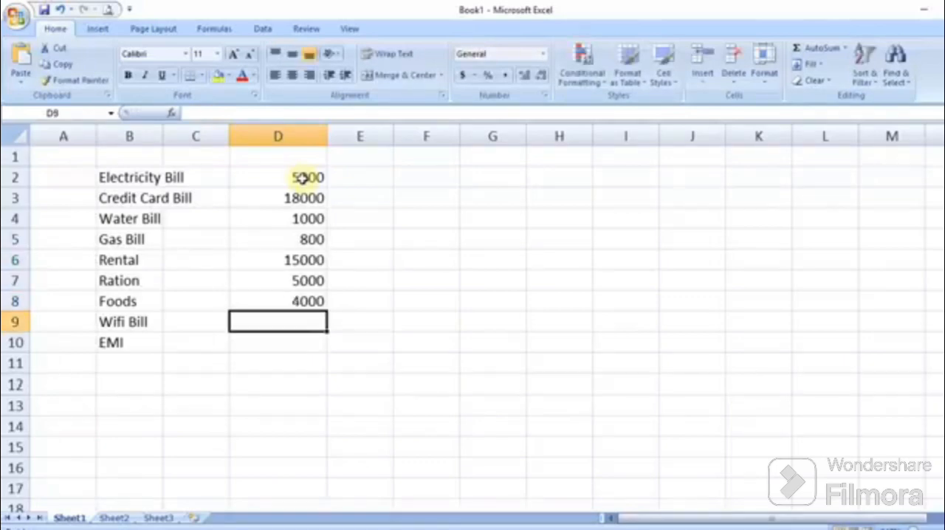
{"action": "type", "text": "6000"}
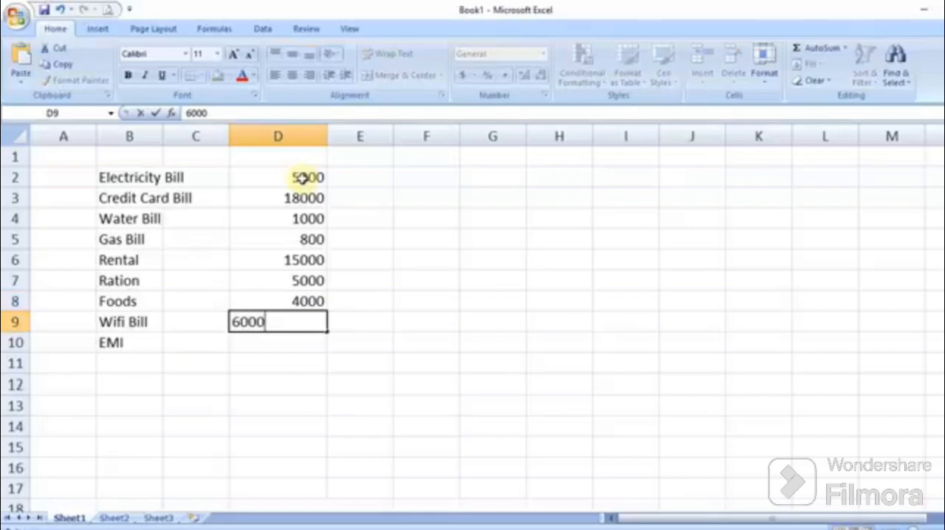
{"action": "key", "text": "BackSpace"}
{"action": "key", "text": "Return"}
{"action": "type", "text": "14000"}
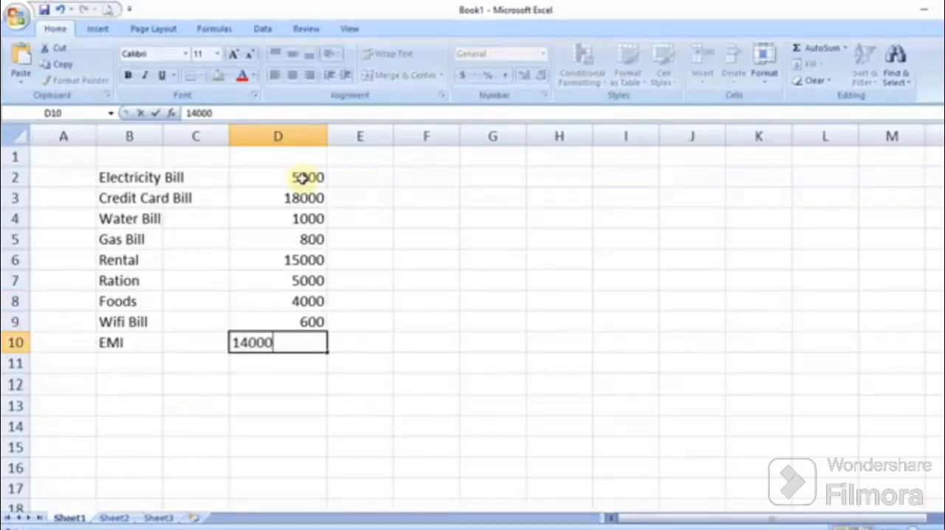
{"action": "key", "text": "Return"}
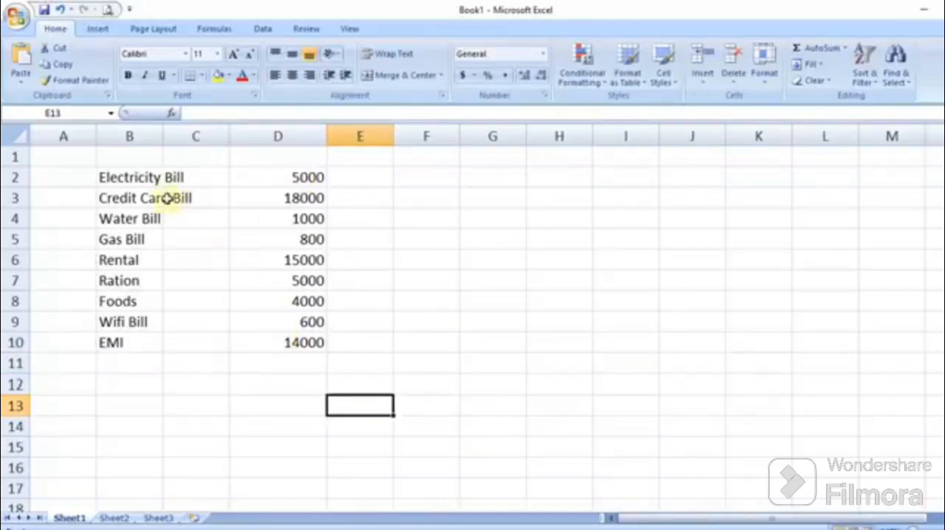
Step: Enter a title in B1 made of the person's first name followed by 'June Expenses'
{"action": "left_click", "coordinate": [130, 156]}
{"action": "double_click", "coordinate": [127, 157]}
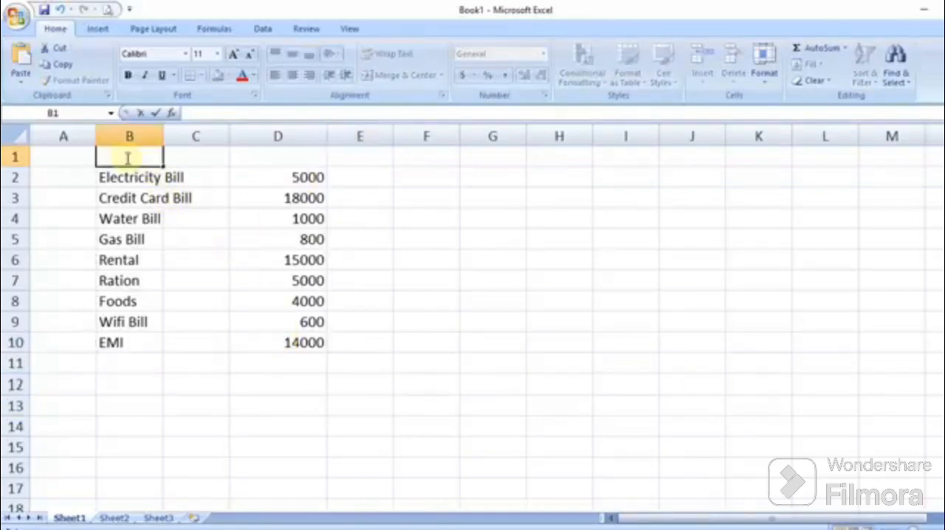
{"action": "type", "text": "Ishan June Expenses"}
{"action": "left_click", "coordinate": [230, 318]}
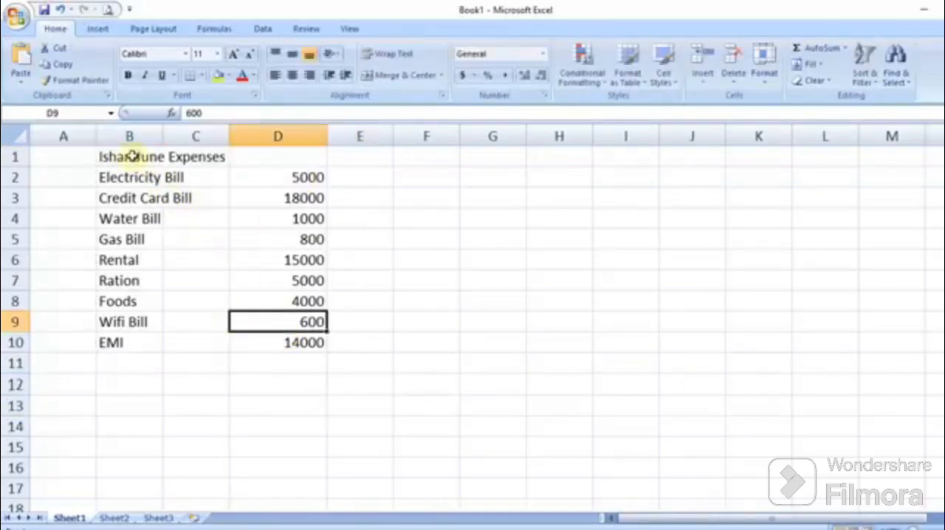
Step: Make the title in B1:D1 bold and merge and center it across the three columns
{"action": "left_click_drag", "start_coordinate": [133, 156], "coordinate": [270, 157]}
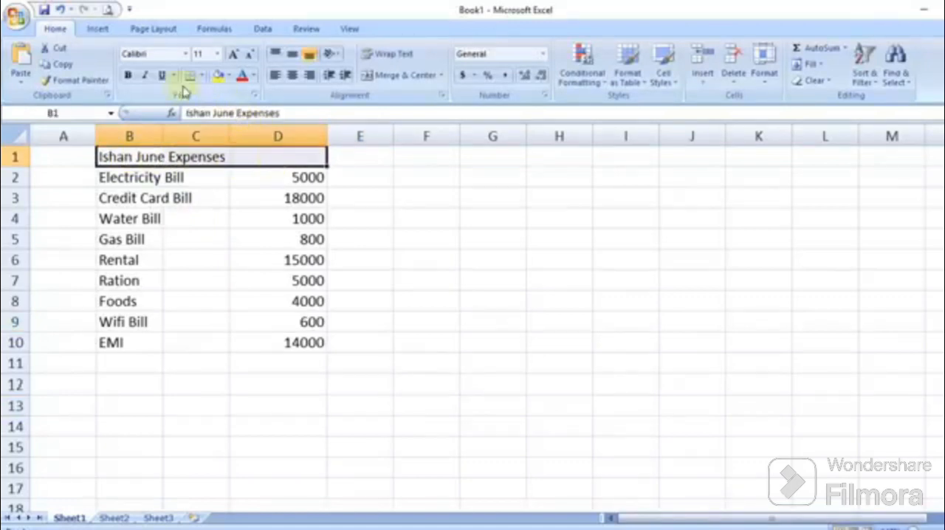
{"action": "left_click", "coordinate": [130, 77]}
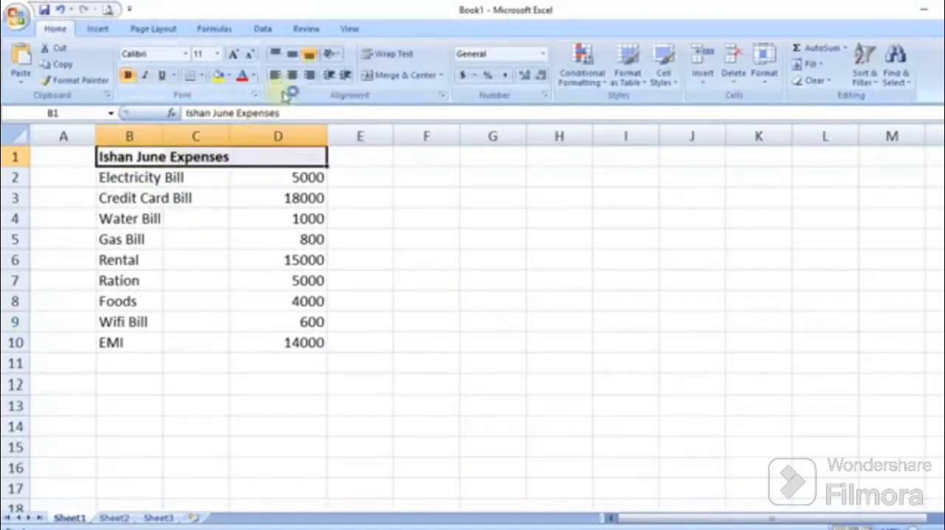
{"action": "left_click", "coordinate": [404, 76]}
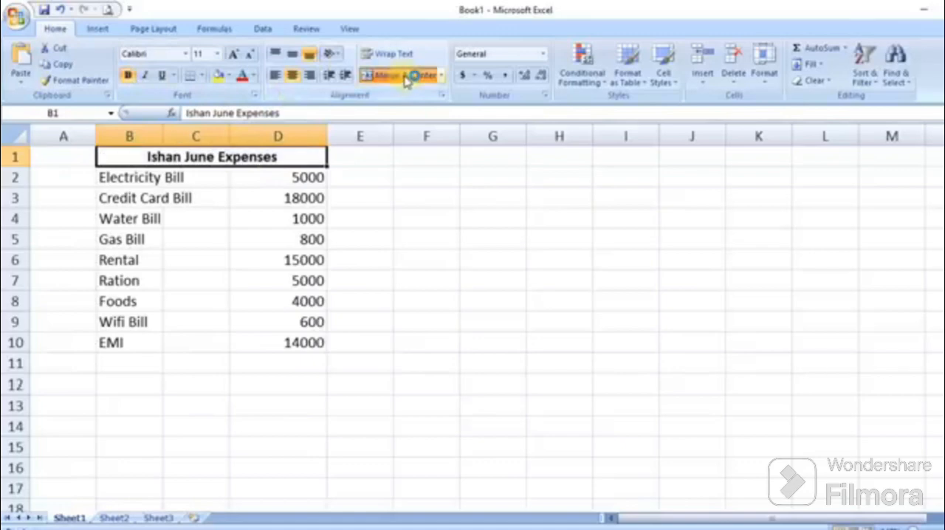
Step: Apply all borders to the whole expenses table B1:D10
{"action": "left_click", "coordinate": [143, 317]}
{"action": "left_click_drag", "start_coordinate": [138, 161], "coordinate": [261, 339]}
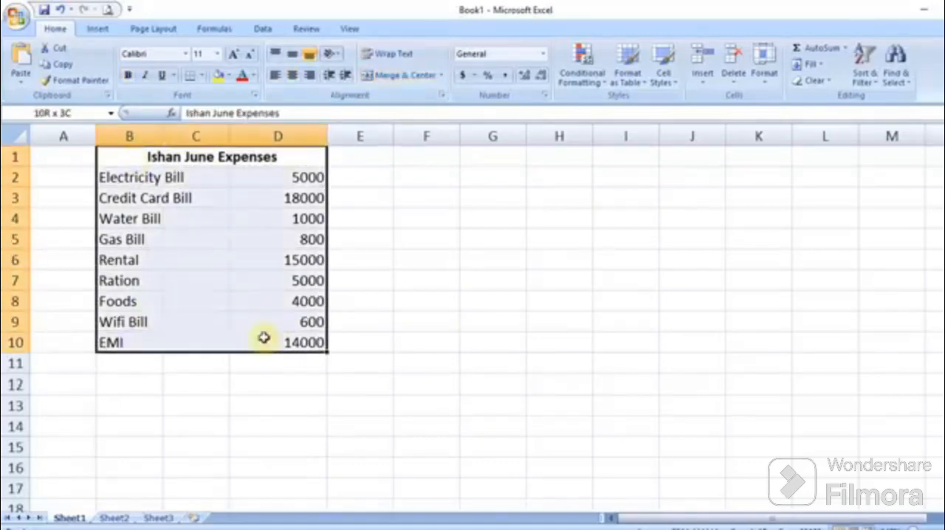
{"action": "left_click", "coordinate": [202, 76]}
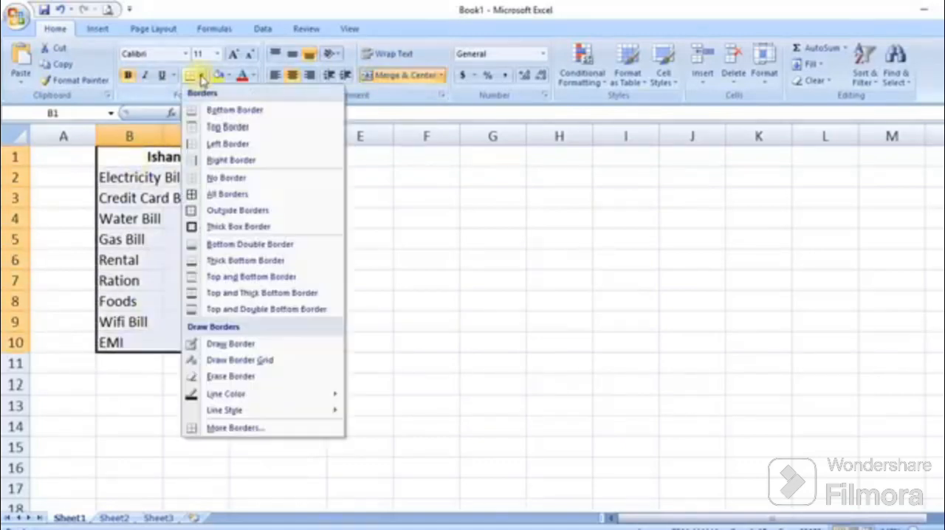
{"action": "left_click", "coordinate": [225, 196]}
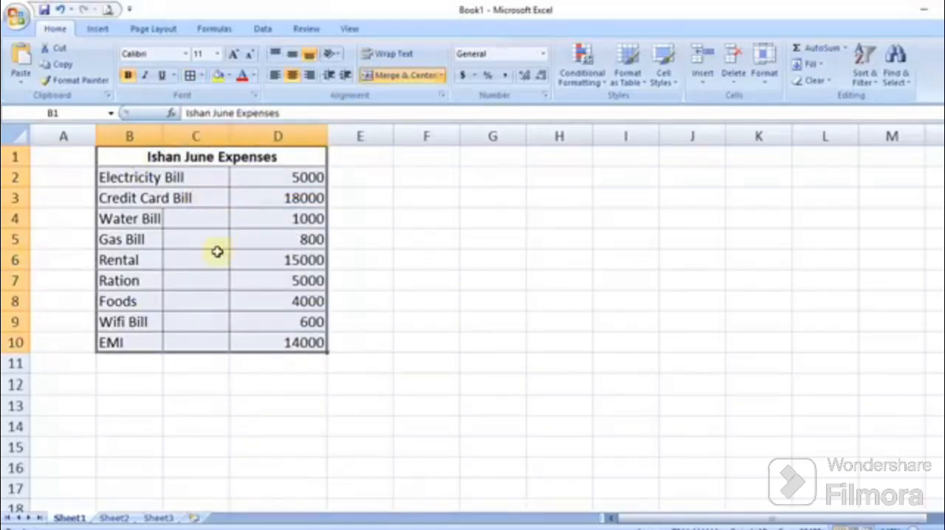
Step: Widen column B to fit the expense labels and delete the empty column C
{"action": "left_click", "coordinate": [193, 236]}
{"action": "left_click_drag", "start_coordinate": [161, 142], "coordinate": [202, 139]}
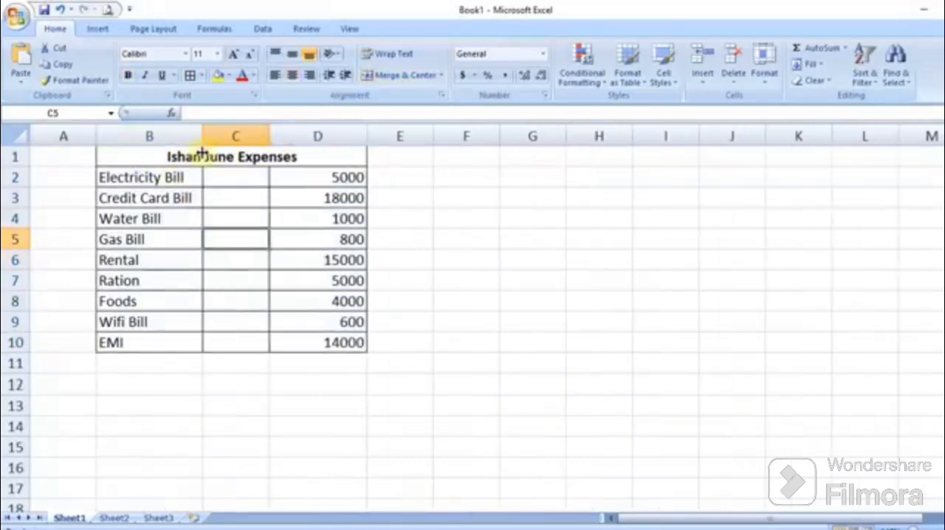
{"action": "left_click", "coordinate": [253, 135]}
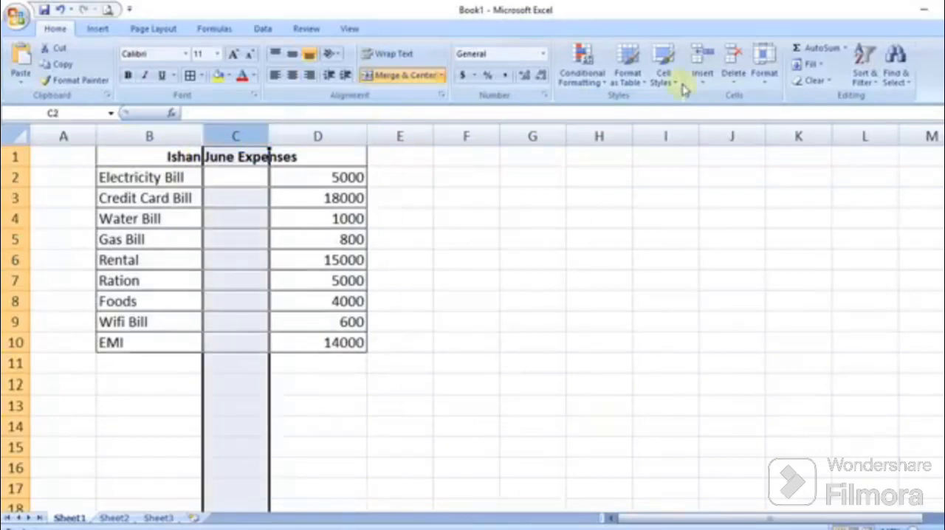
{"action": "left_click", "coordinate": [735, 63]}
{"action": "left_click", "coordinate": [246, 232]}
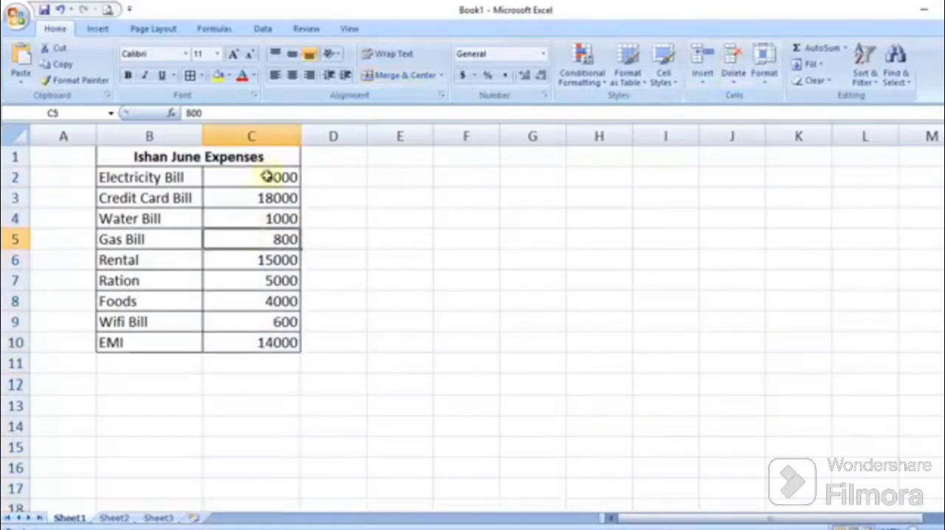
Step: Center-align the amounts in column C
{"action": "left_click", "coordinate": [271, 134]}
{"action": "left_click", "coordinate": [297, 75]}
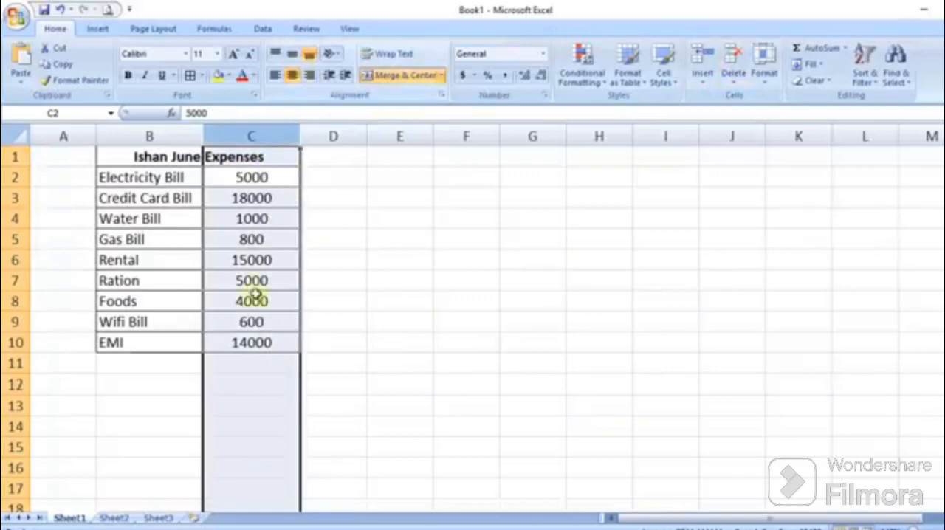
{"action": "left_click", "coordinate": [256, 217]}
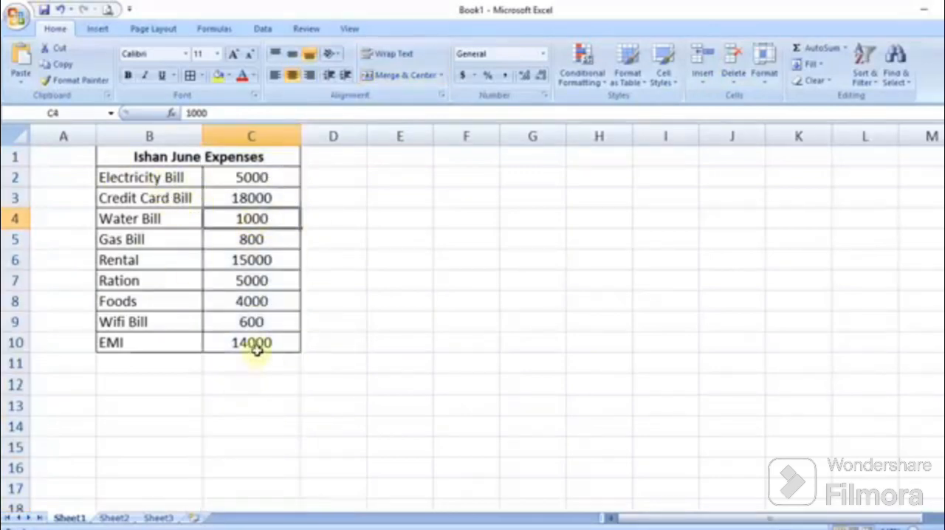
Step: List the subjects English, Hindi, Urdu, Sociology, Politics and Geography in F2:F7 and widen column F to fit
{"action": "left_click", "coordinate": [468, 176]}
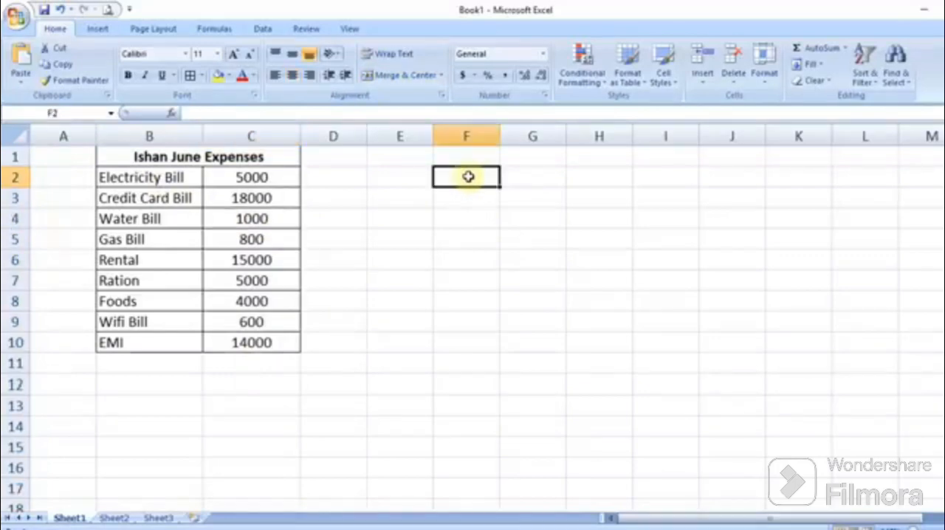
{"action": "type", "text": "English"}
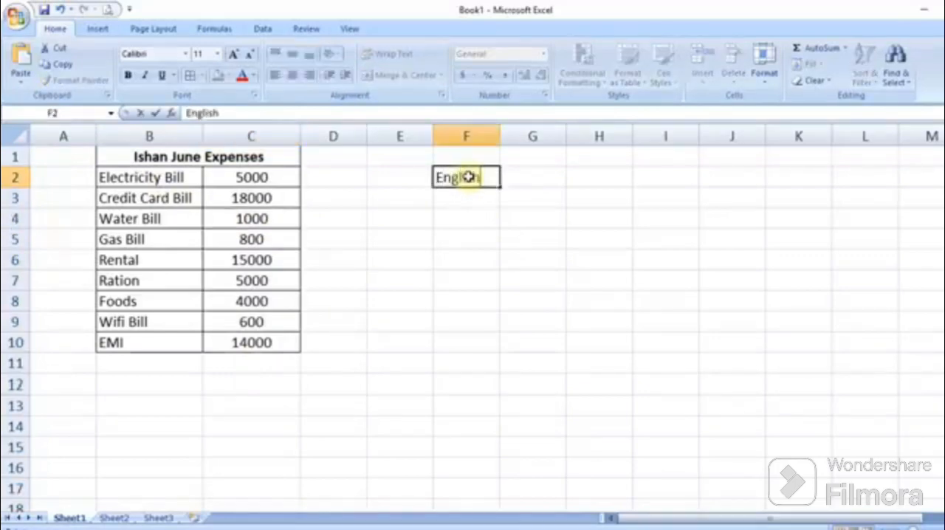
{"action": "key", "text": "Return"}
{"action": "type", "text": "Hindi"}
{"action": "key", "text": "Return"}
{"action": "type", "text": "Urdu"}
{"action": "key", "text": "Return"}
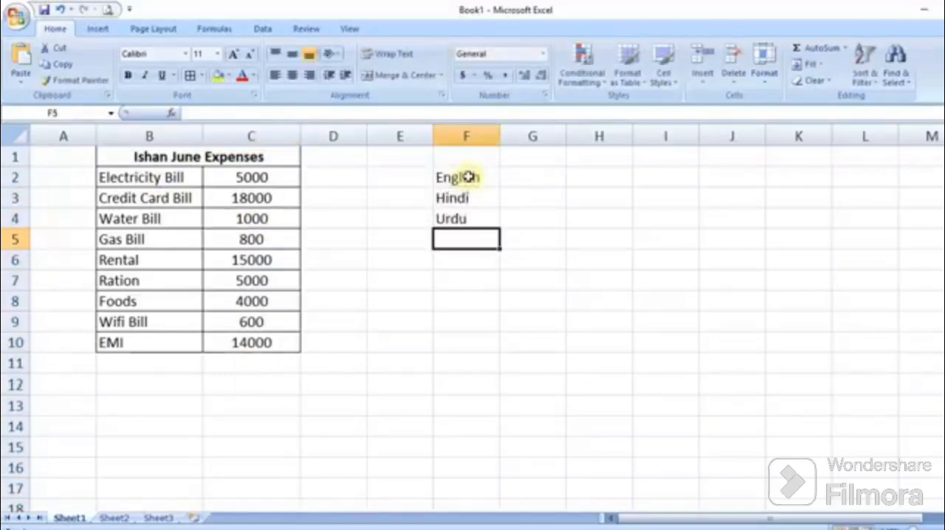
{"action": "type", "text": "Sociology"}
{"action": "key", "text": "Return"}
{"action": "type", "text": "Politics"}
{"action": "key", "text": "Return"}
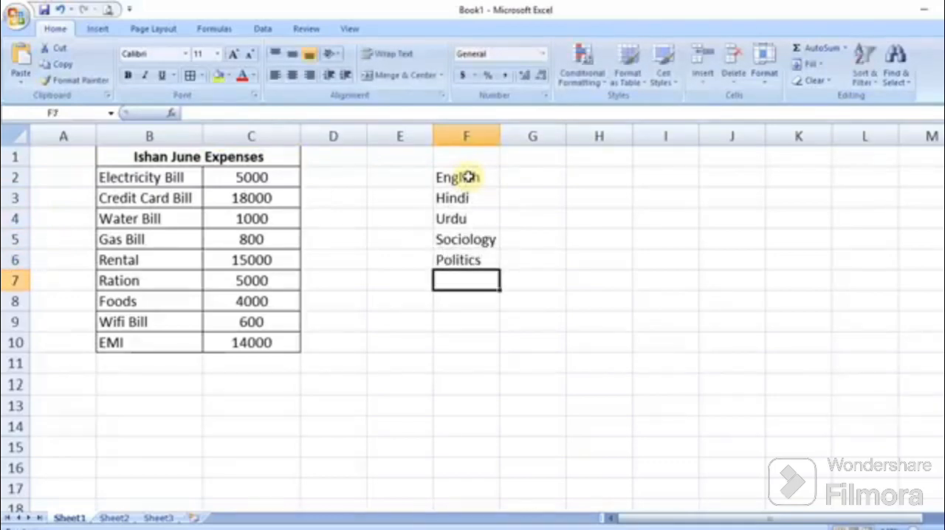
{"action": "type", "text": "Geography"}
{"action": "key", "text": "Return"}
{"action": "left_click_drag", "start_coordinate": [500, 136], "coordinate": [519, 136]}
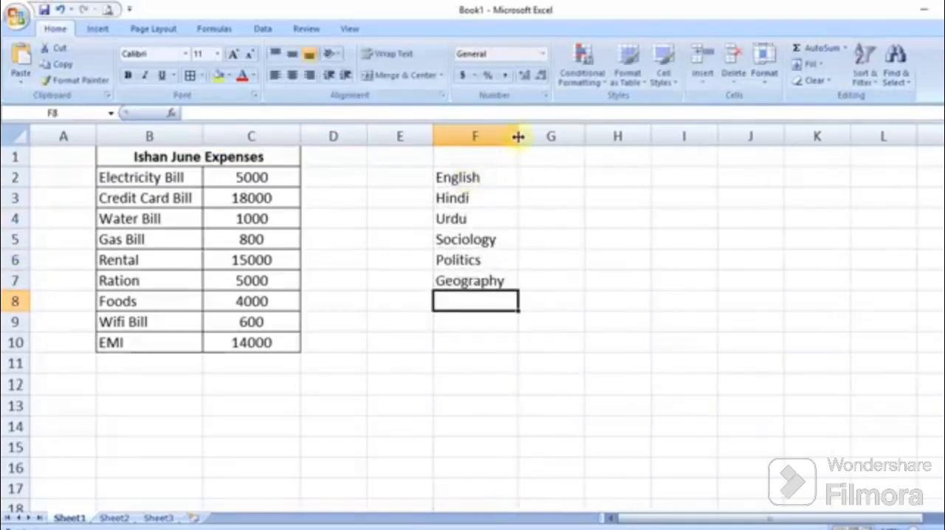
Step: Enter the marks 60, 55, 70, 51, 52 and 48 beside the subjects in G2:G7
{"action": "left_click", "coordinate": [565, 183]}
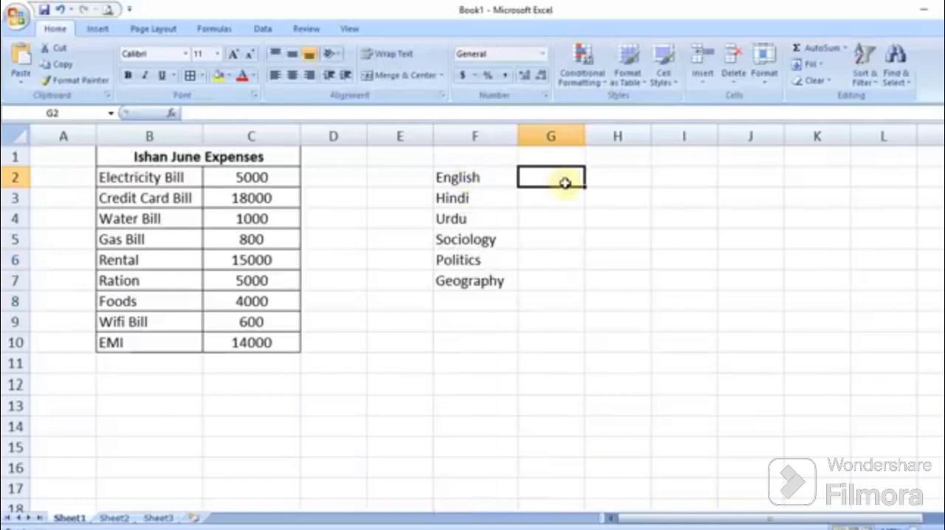
{"action": "type", "text": "60"}
{"action": "key", "text": "Return"}
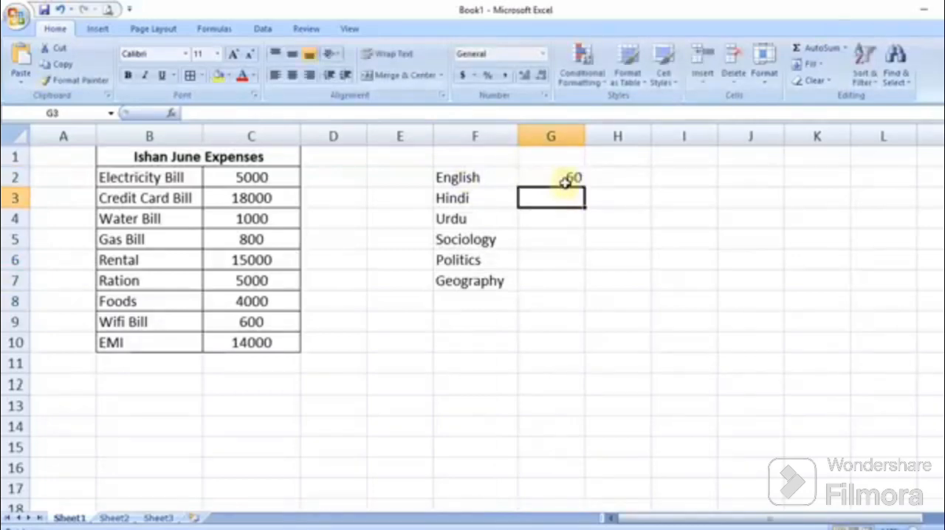
{"action": "type", "text": "55"}
{"action": "key", "text": "Return"}
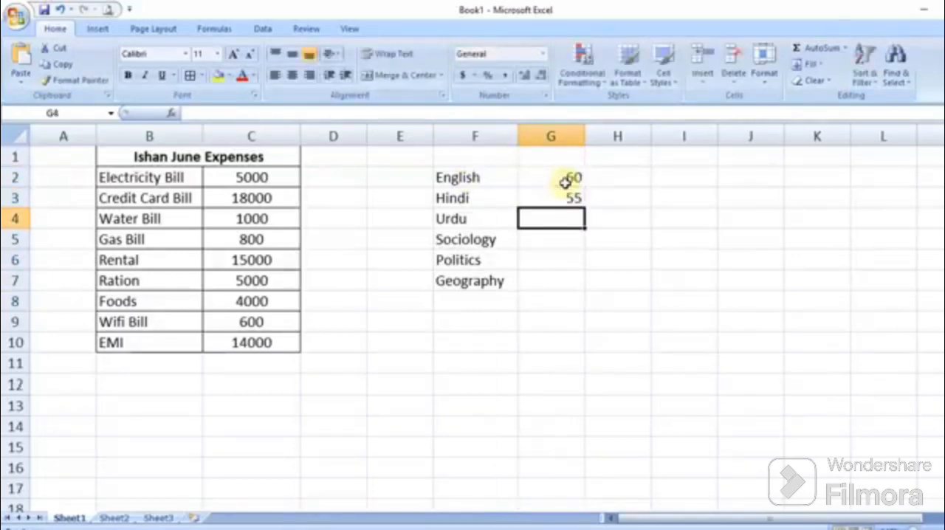
{"action": "type", "text": "70"}
{"action": "key", "text": "Return"}
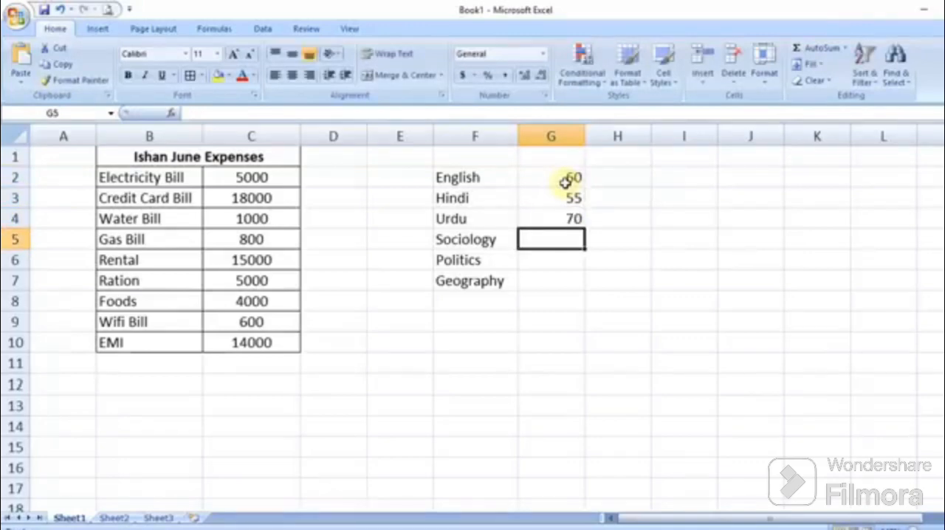
{"action": "type", "text": "51"}
{"action": "key", "text": "Return"}
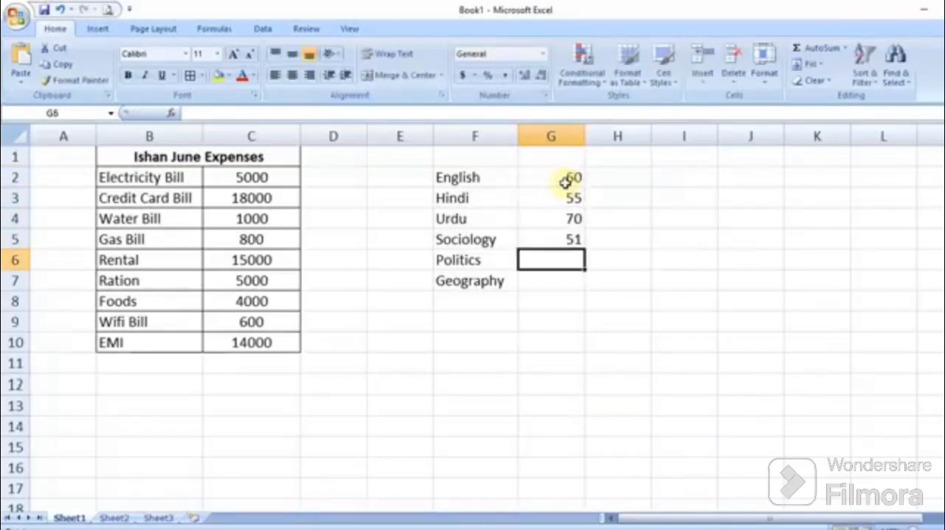
{"action": "type", "text": "52"}
{"action": "key", "text": "Return"}
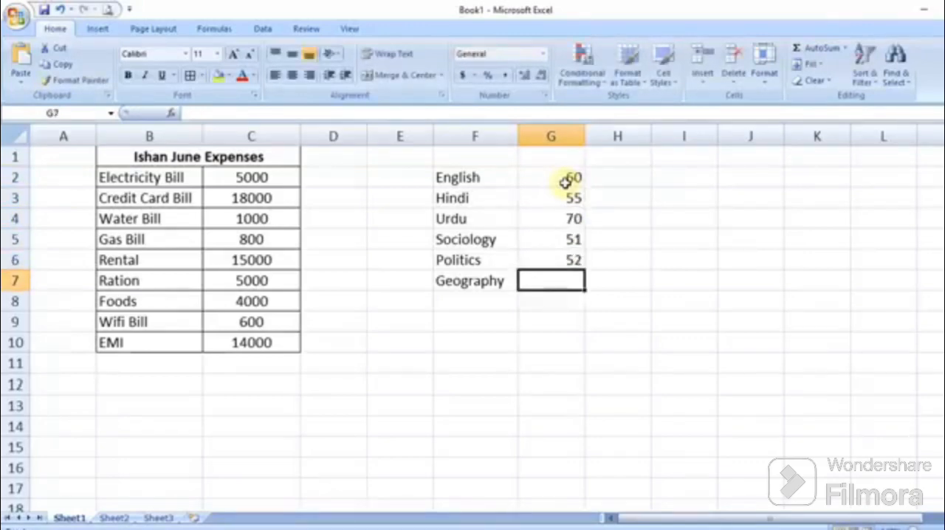
{"action": "type", "text": "48"}
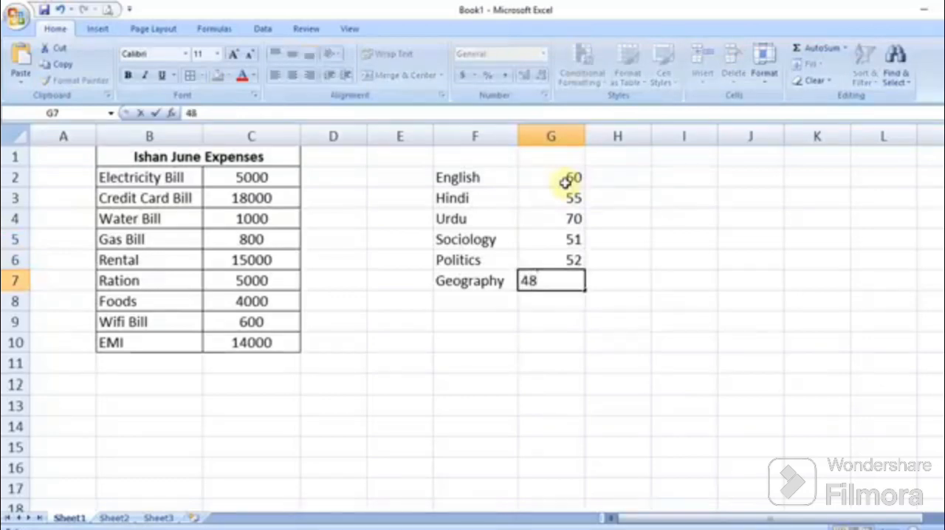
{"action": "key", "text": "Return"}
Step: Center-align the marks in column G
{"action": "left_click", "coordinate": [557, 137]}
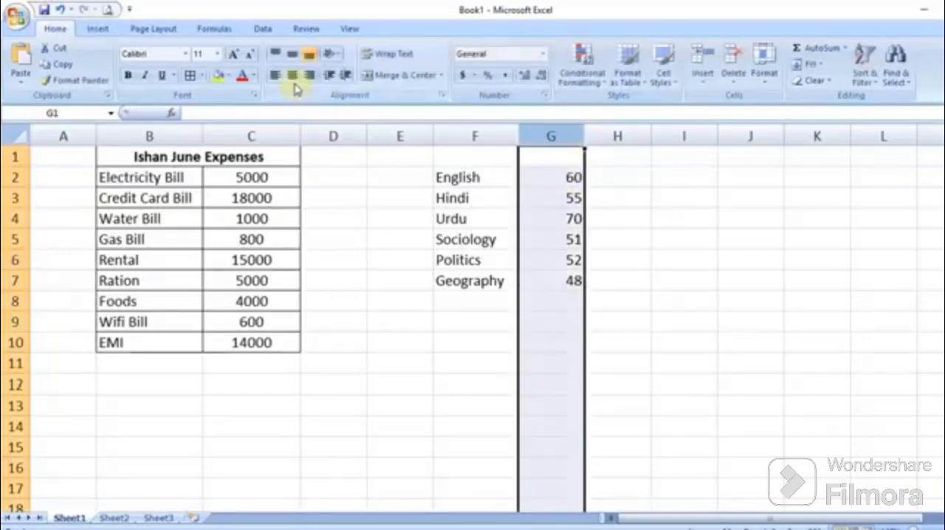
{"action": "left_click", "coordinate": [447, 191]}
Step: Add a bold "Marksheet" title in F1, merged and centered across F1:G1
{"action": "left_click", "coordinate": [486, 162]}
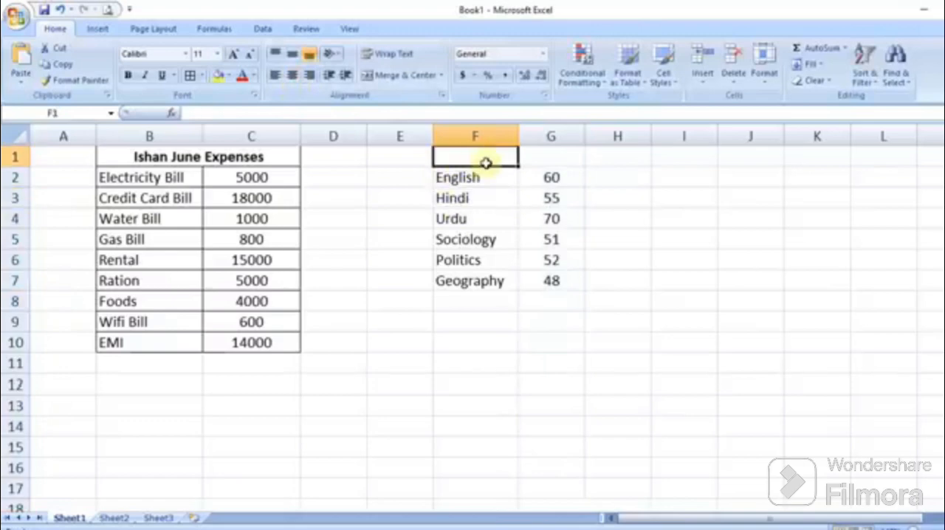
{"action": "type", "text": "Markshee"}
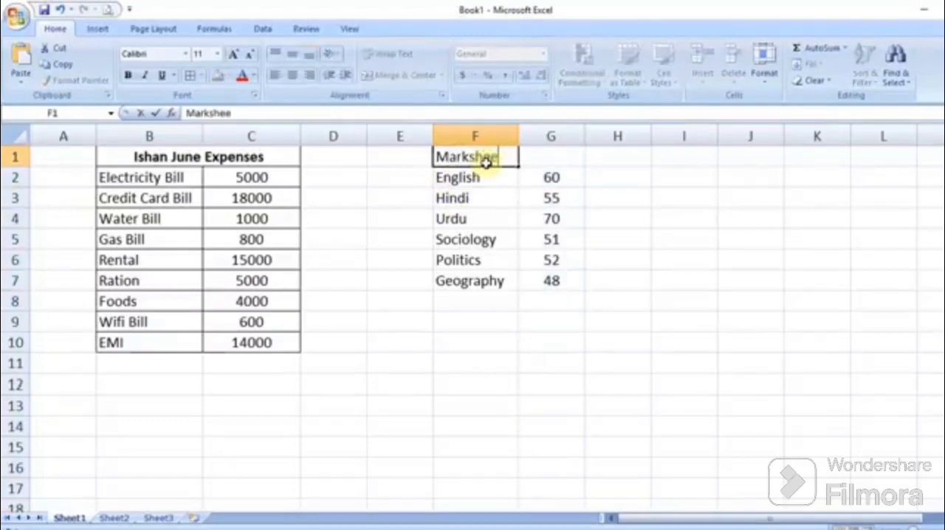
{"action": "type", "text": "t"}
{"action": "left_click_drag", "start_coordinate": [486, 158], "coordinate": [544, 158]}
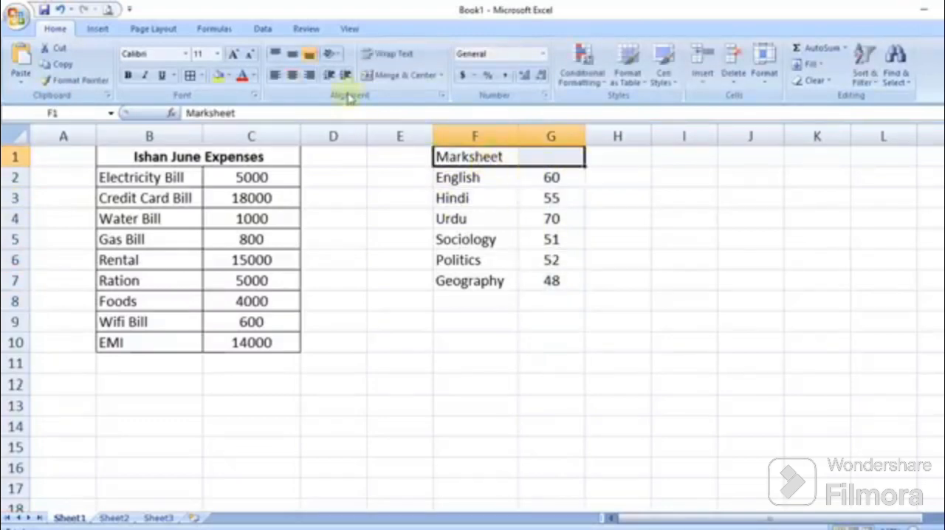
{"action": "left_click", "coordinate": [128, 76]}
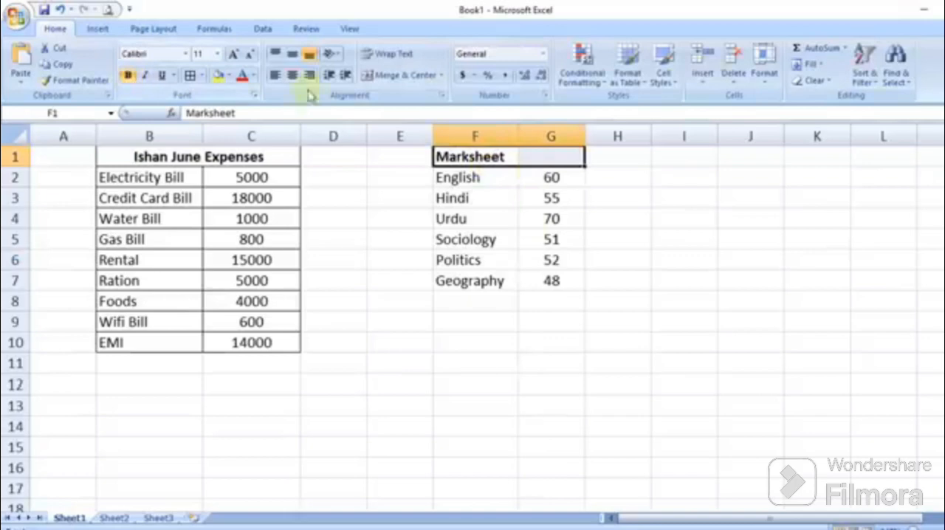
{"action": "left_click", "coordinate": [413, 80]}
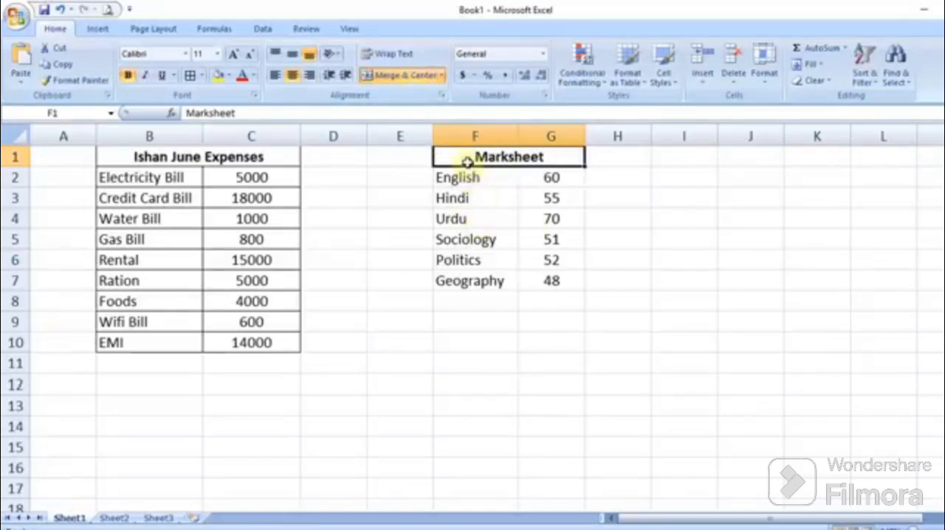
Step: Apply all borders to the marksheet table F1:G7
{"action": "left_click_drag", "start_coordinate": [468, 161], "coordinate": [492, 274]}
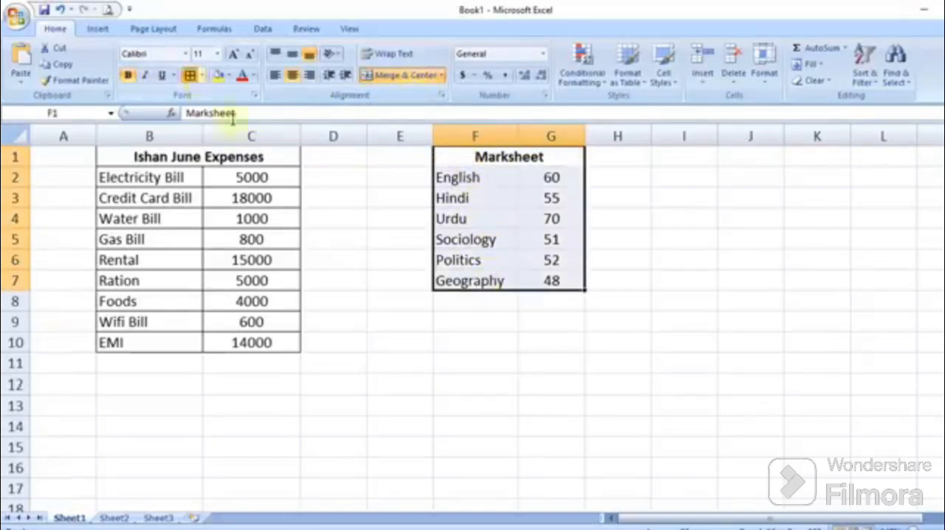
{"action": "left_click", "coordinate": [189, 76]}
{"action": "left_click", "coordinate": [551, 260]}
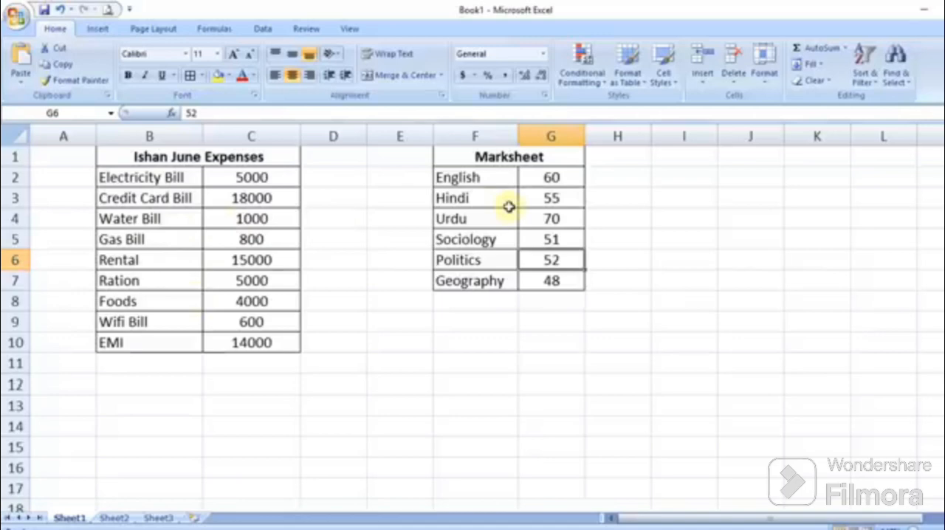
Step: Label the row below the expenses as Total in B11
{"action": "left_click", "coordinate": [164, 367]}
{"action": "type", "text": "Total"}
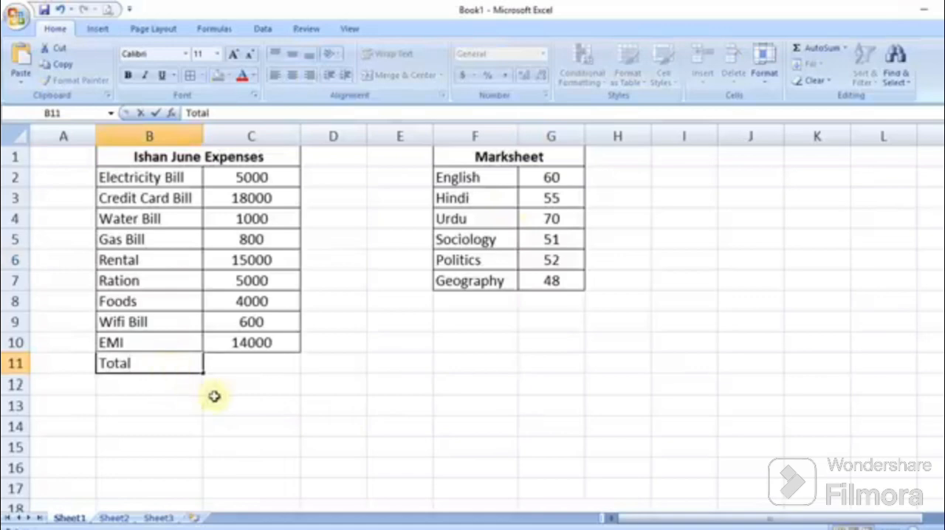
{"action": "left_click", "coordinate": [251, 365]}
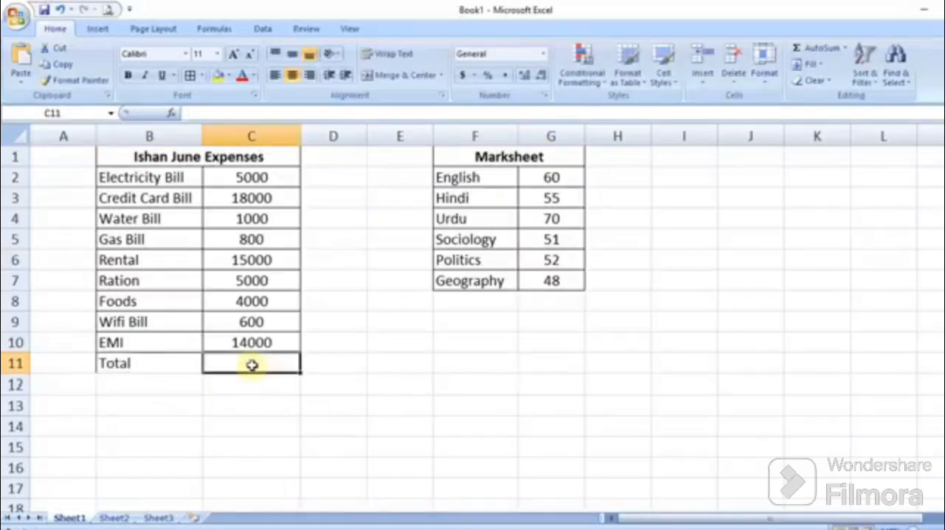
Step: Sum the expense amounts C2:C10 into C11 with AutoSum
{"action": "left_click_drag", "start_coordinate": [282, 178], "coordinate": [276, 359]}
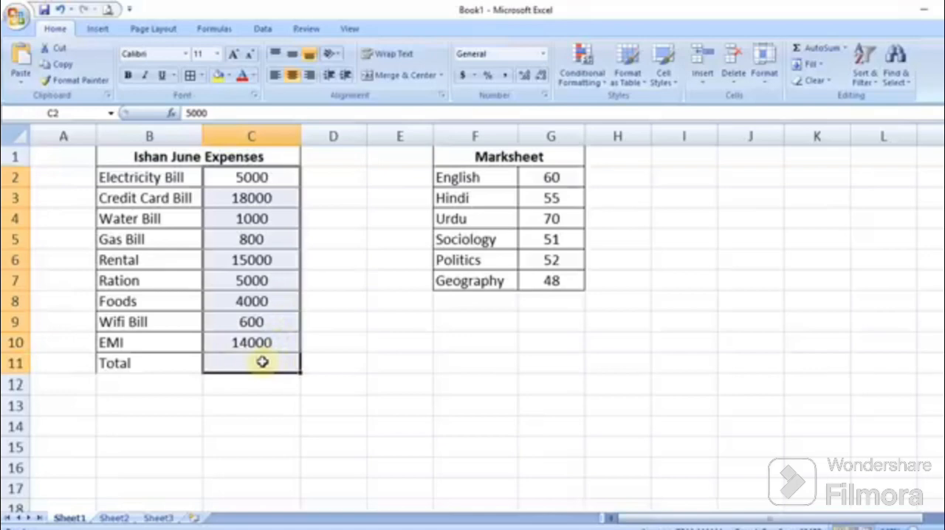
{"action": "left_click", "coordinate": [855, 55]}
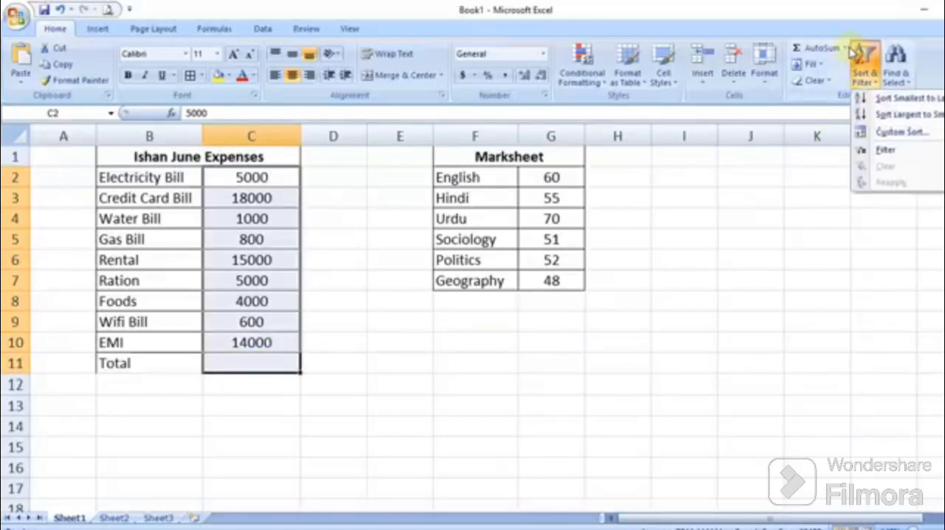
{"action": "left_click", "coordinate": [846, 48]}
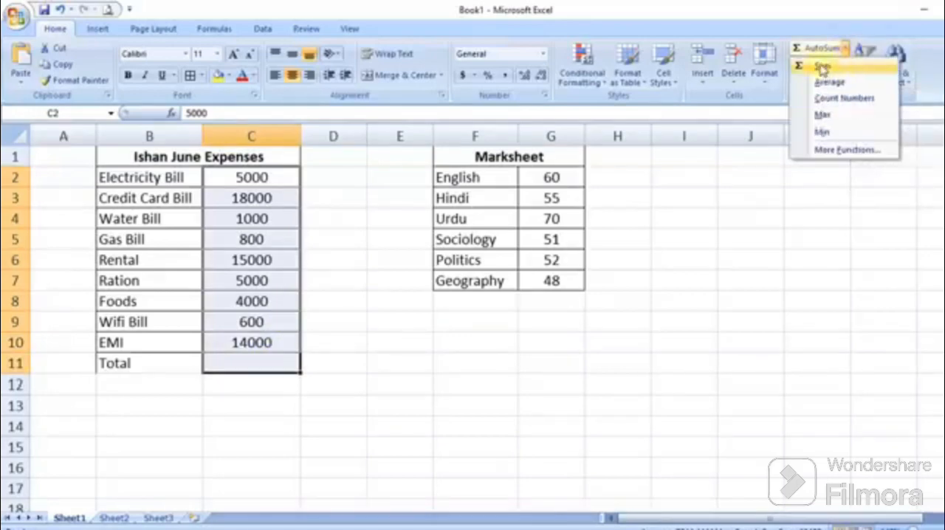
{"action": "left_click", "coordinate": [822, 66]}
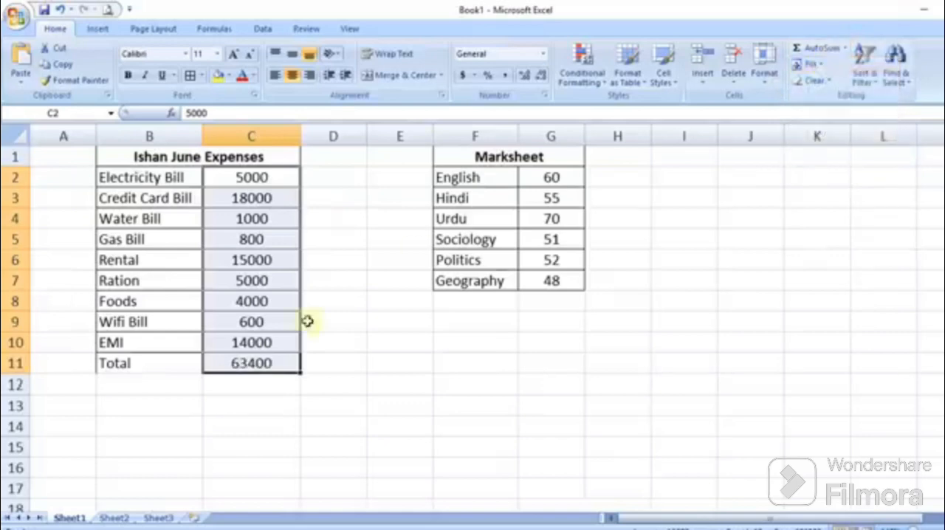
Step: Make the Total label and the total amount in row 11 bold
{"action": "left_click", "coordinate": [265, 364]}
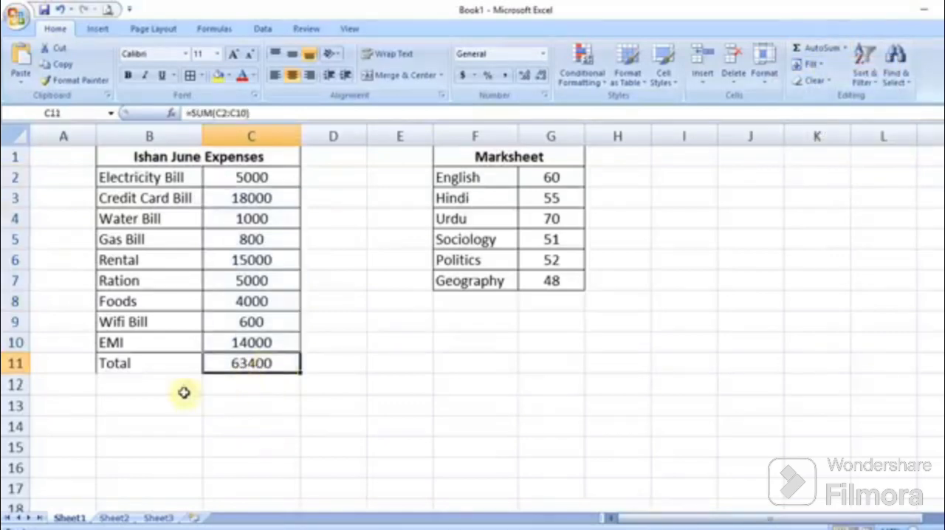
{"action": "left_click", "coordinate": [128, 75]}
{"action": "left_click", "coordinate": [164, 364]}
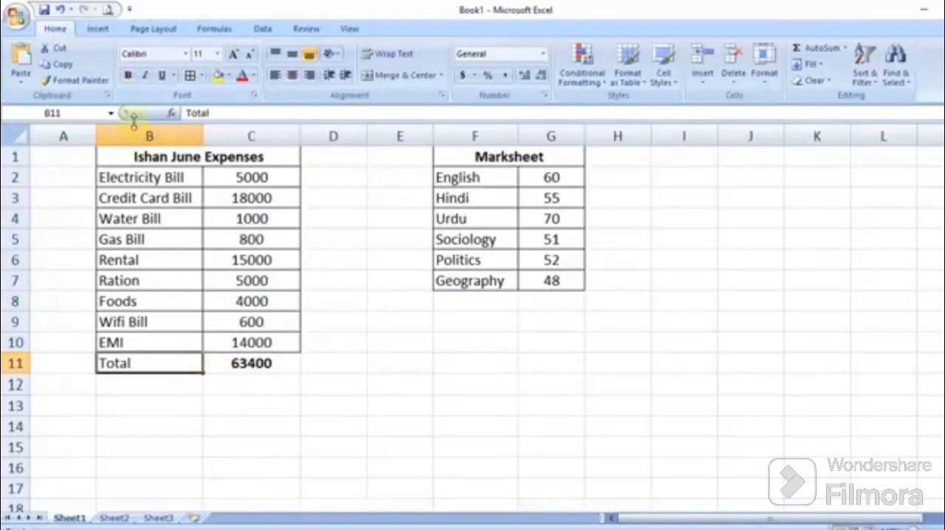
{"action": "left_click", "coordinate": [128, 75]}
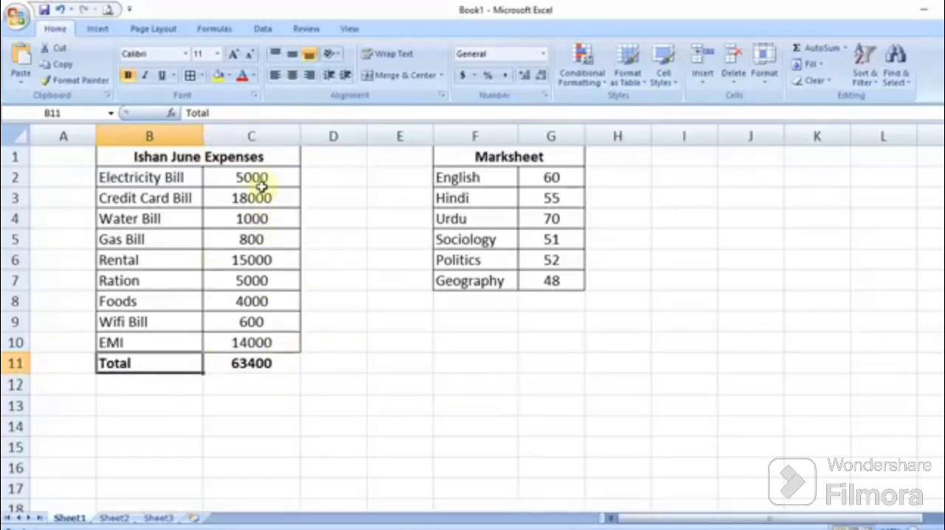
Step: Replace the total in C11 with a typed formula =sum(C2:C10)
{"action": "left_click", "coordinate": [273, 370]}
{"action": "key", "text": "Delete"}
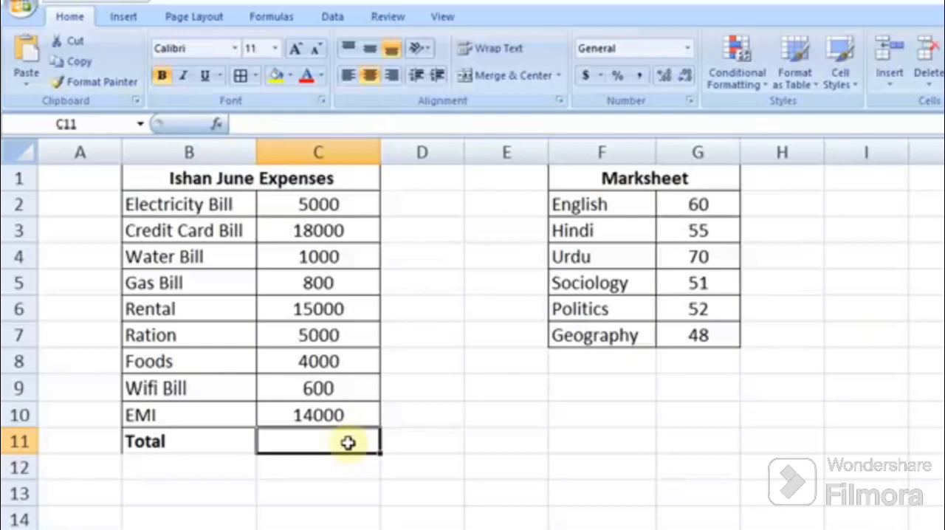
{"action": "type", "text": "="}
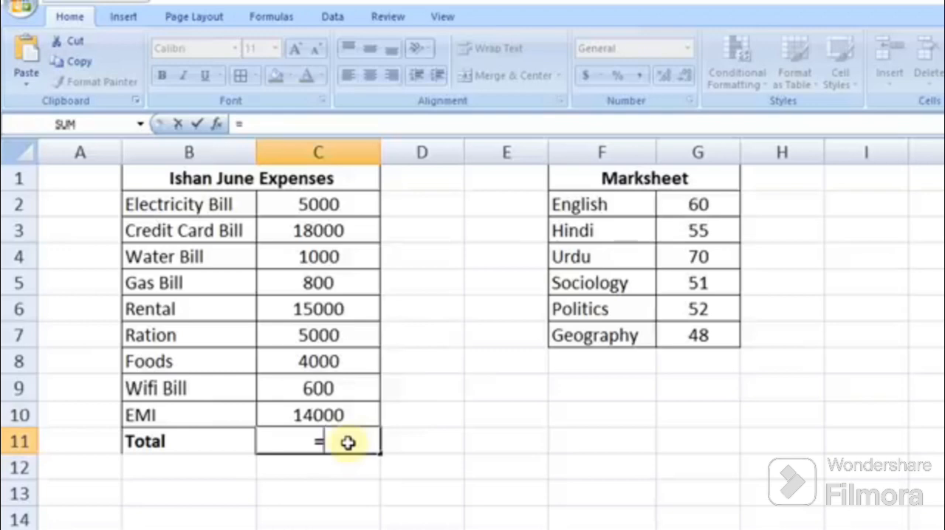
{"action": "type", "text": "sum"}
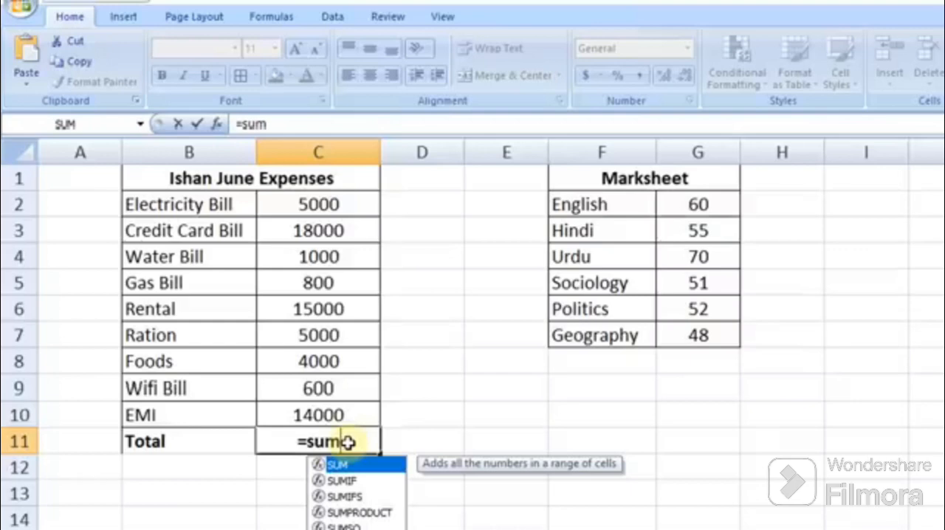
{"action": "type", "text": "("}
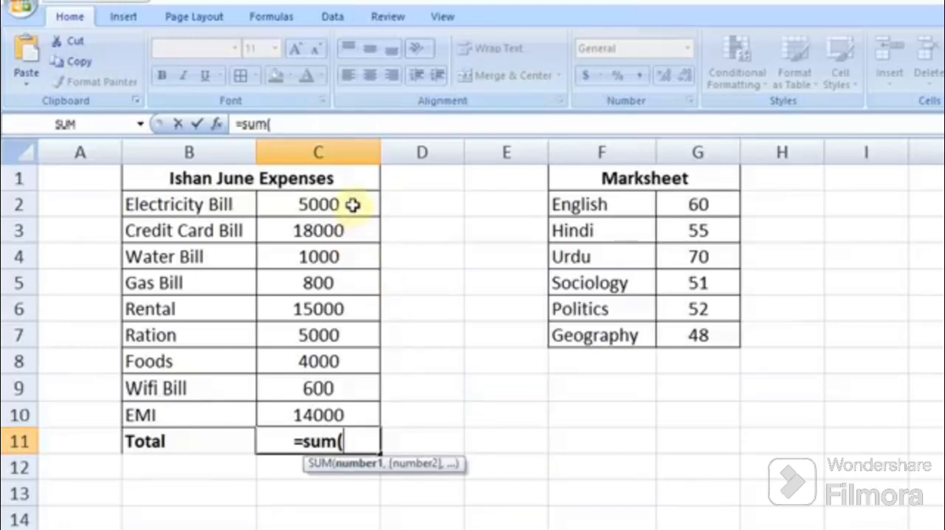
{"action": "left_click_drag", "start_coordinate": [353, 205], "coordinate": [358, 415]}
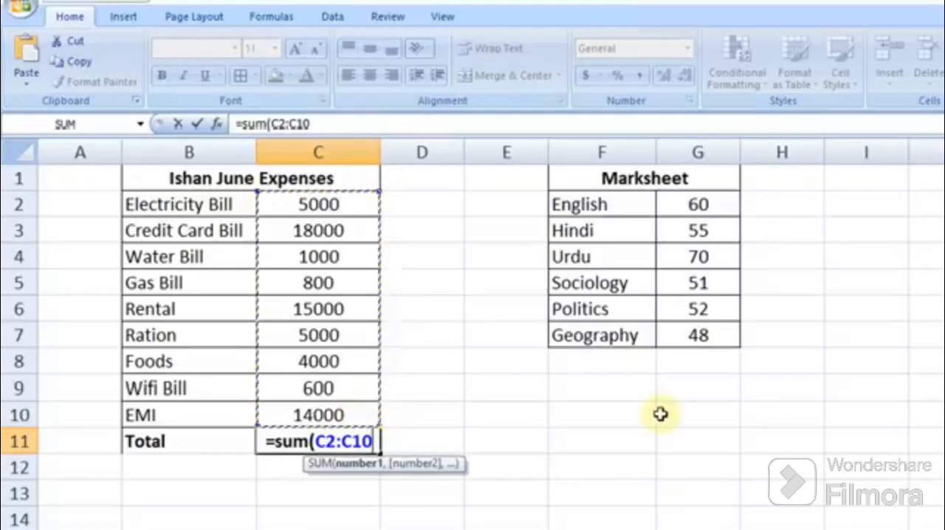
{"action": "type", "text": ")"}
{"action": "key", "text": "Return"}
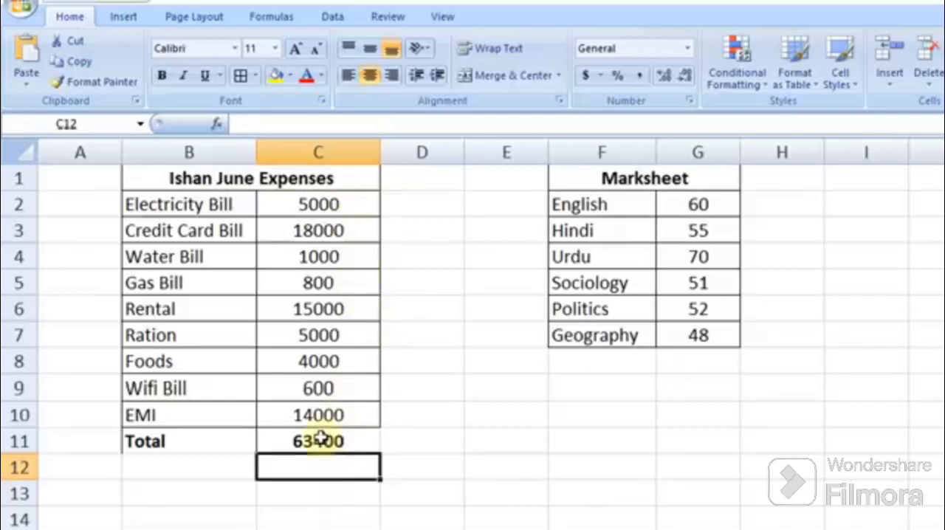
Step: Change the Ration amount to 6000
{"action": "left_click", "coordinate": [347, 334]}
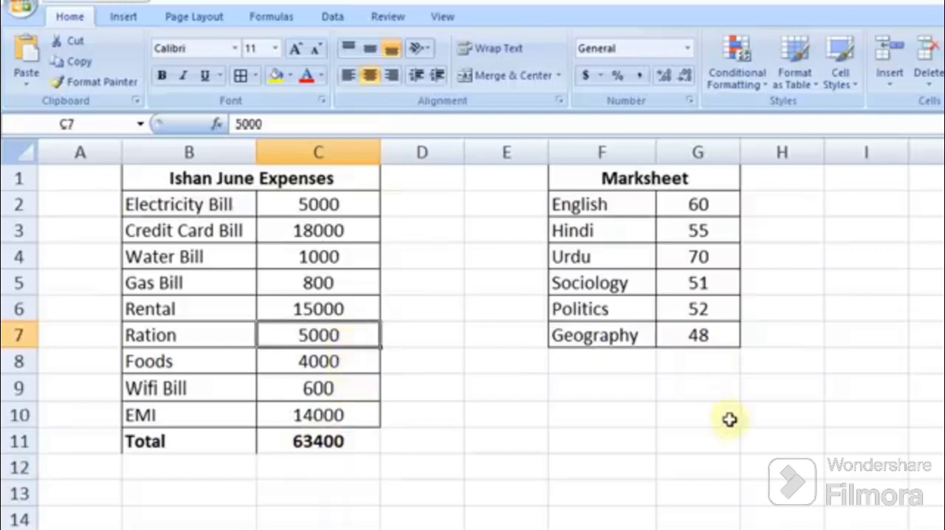
{"action": "type", "text": "6000"}
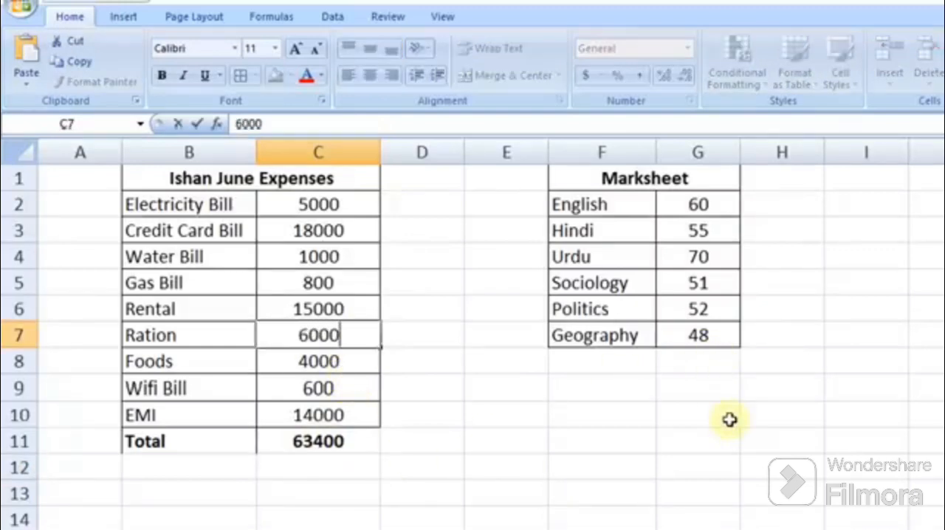
{"action": "key", "text": "Return"}
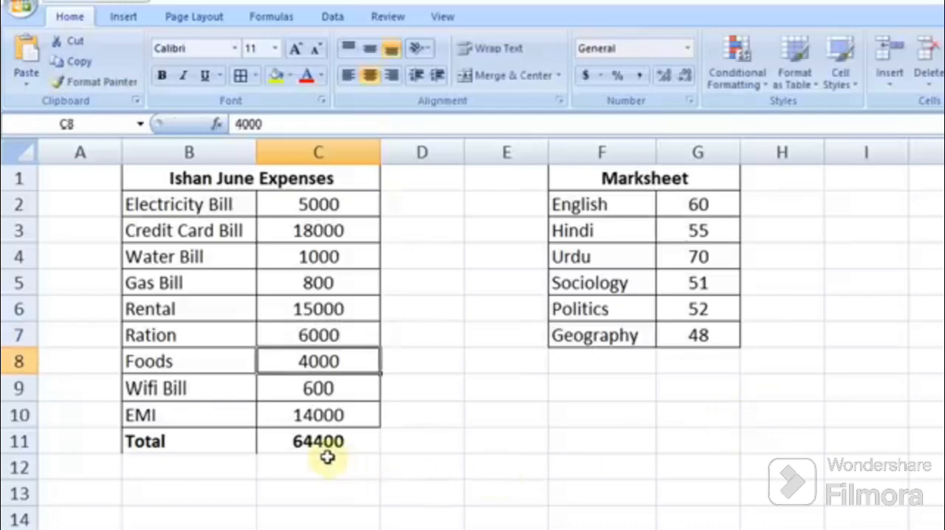
Step: Change the Wifi Bill amount to 800
{"action": "left_click", "coordinate": [342, 392]}
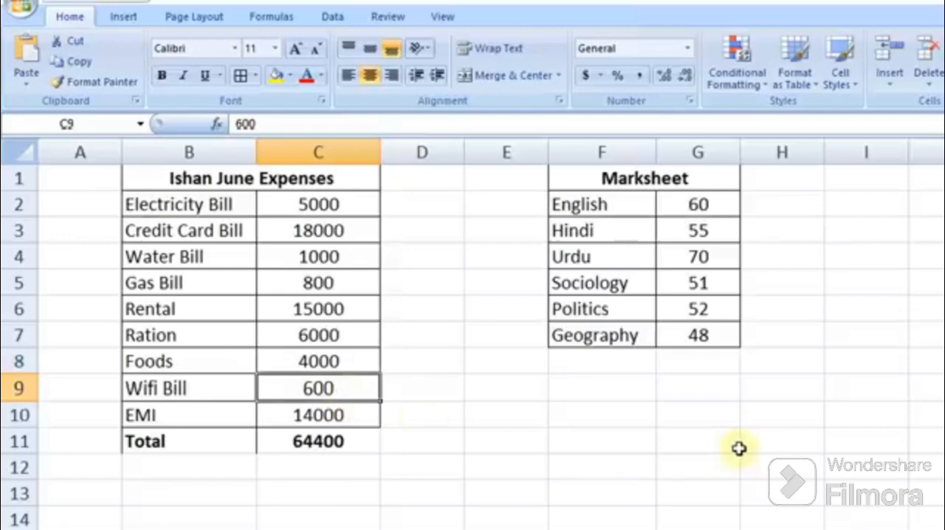
{"action": "type", "text": "800"}
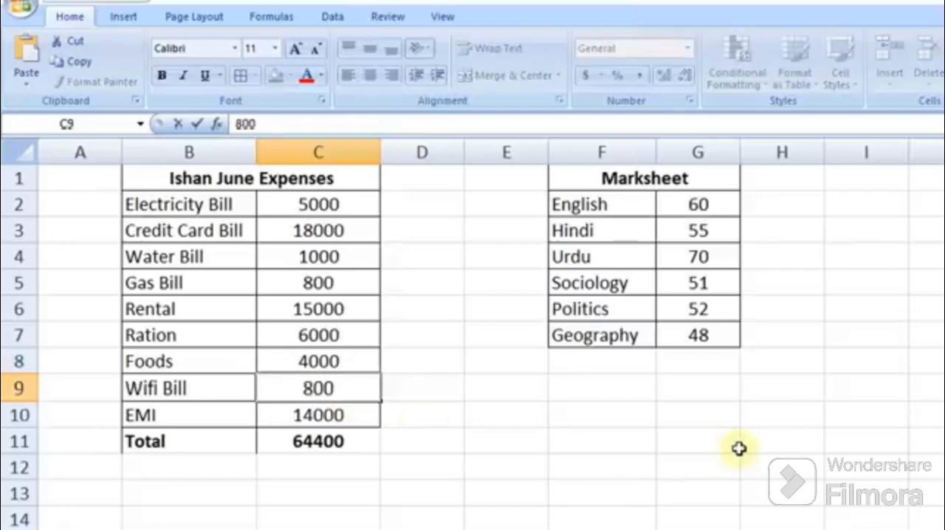
{"action": "key", "text": "Return"}
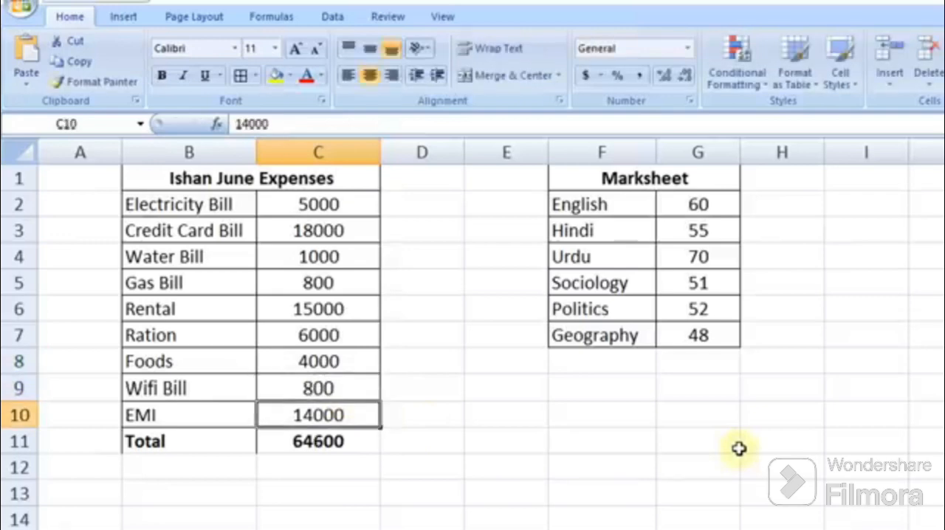
Step: Replace the total in C11 with the formula =sum(c2,c3) adding only the first two amounts
{"action": "left_click", "coordinate": [313, 443]}
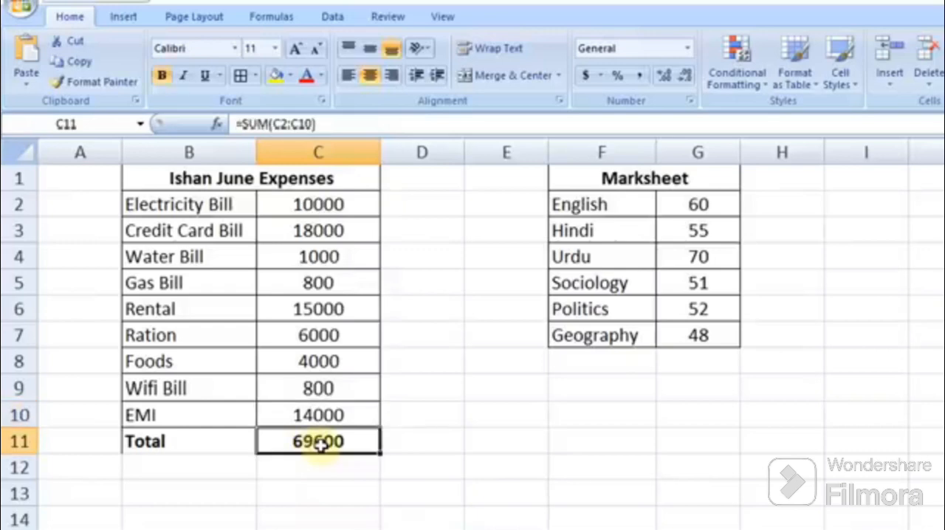
{"action": "key", "text": "Delete"}
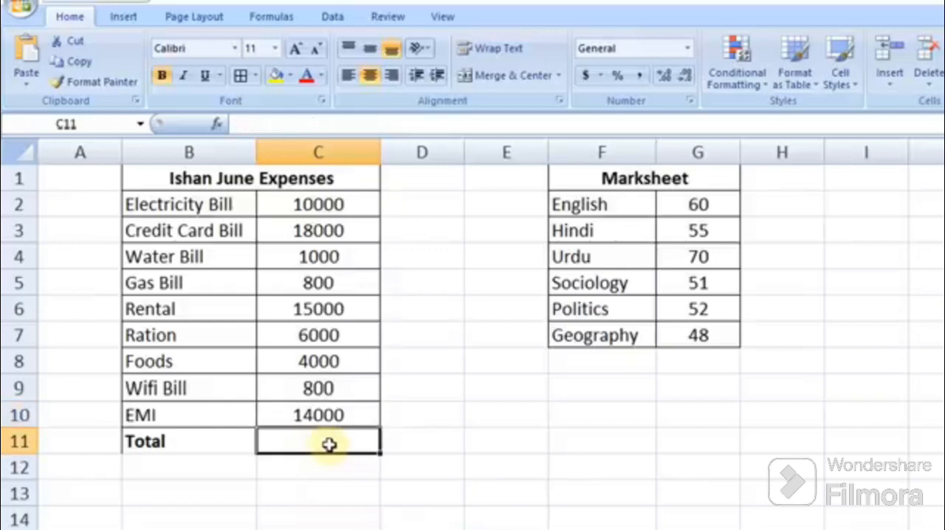
{"action": "type", "text": "=sum"}
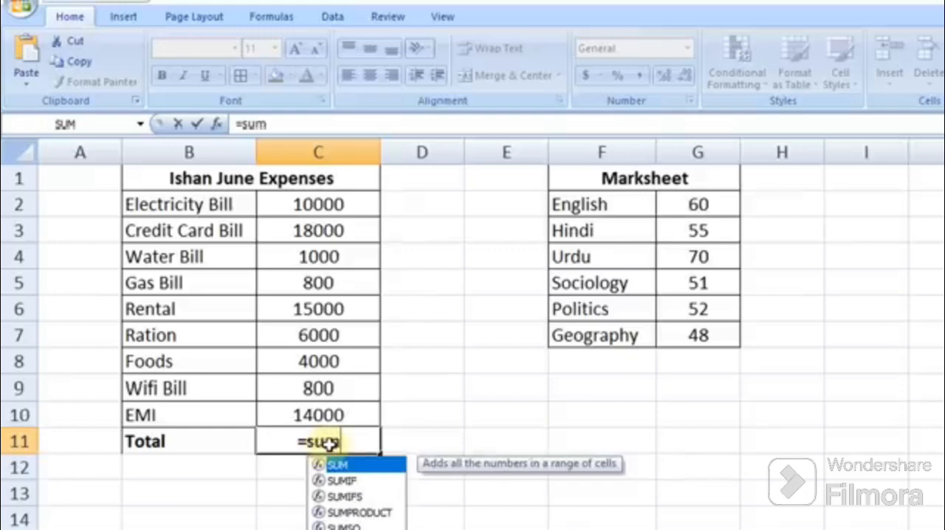
{"action": "type", "text": "("}
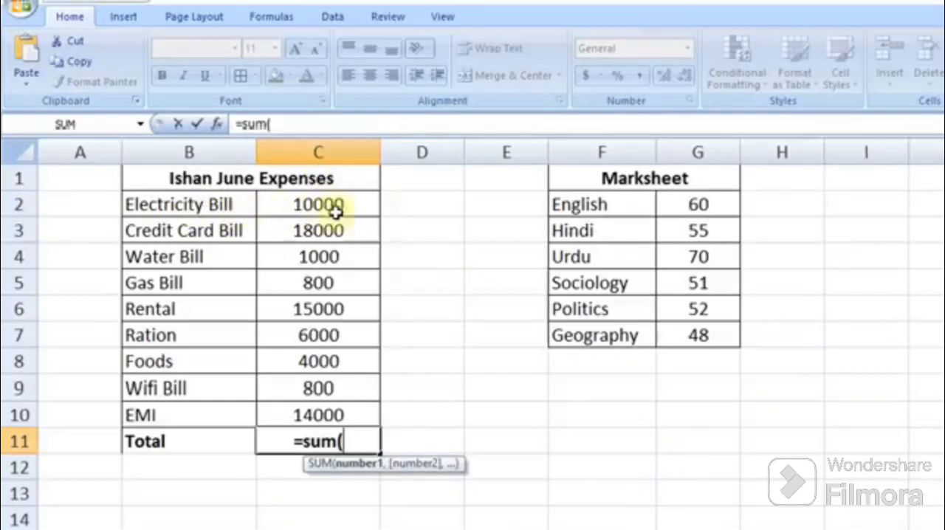
{"action": "type", "text": "c"}
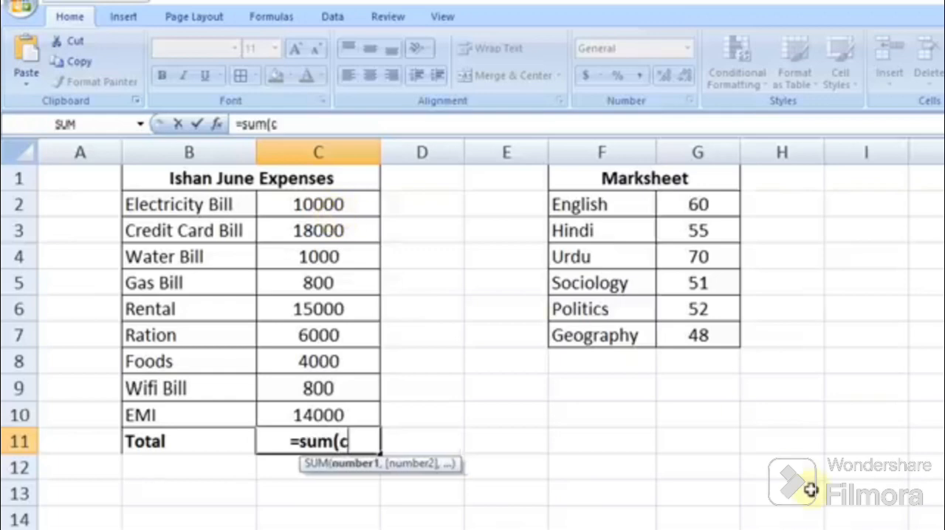
{"action": "type", "text": "2"}
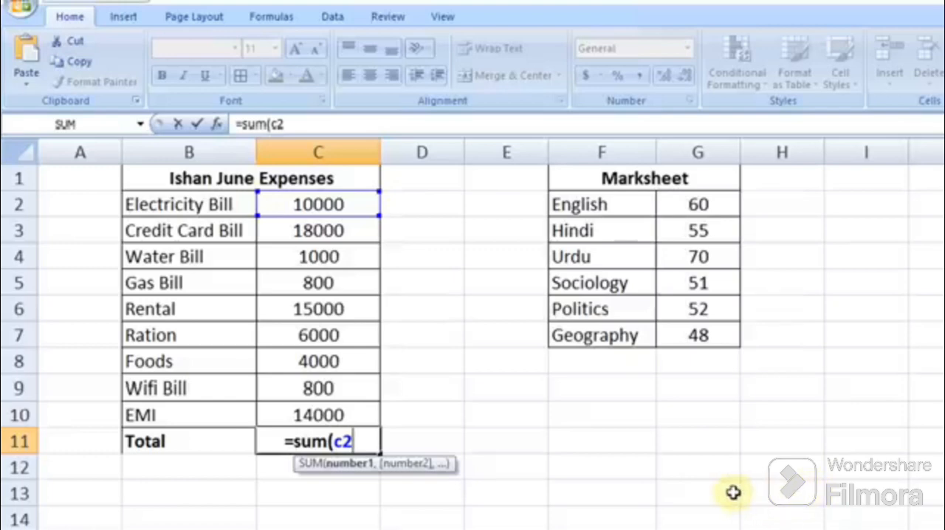
{"action": "type", "text": ","}
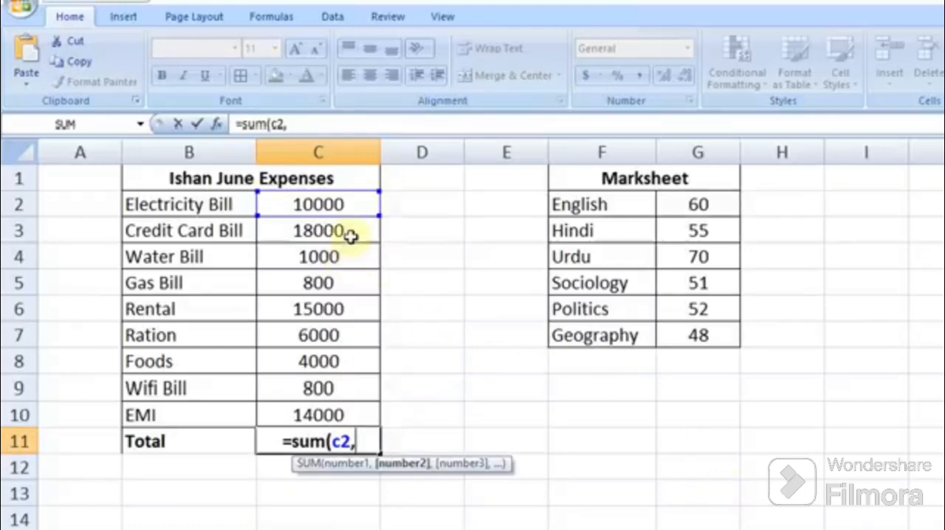
{"action": "type", "text": "c3"}
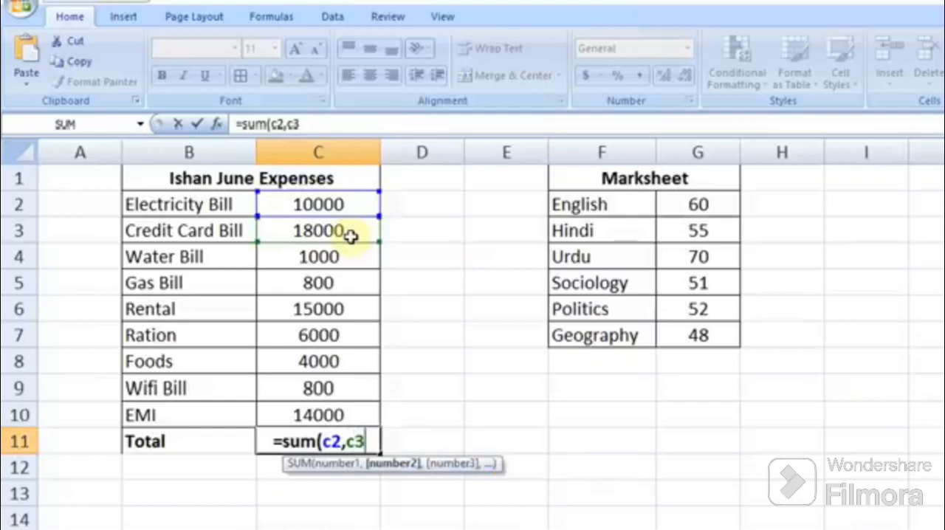
{"action": "type", "text": ")"}
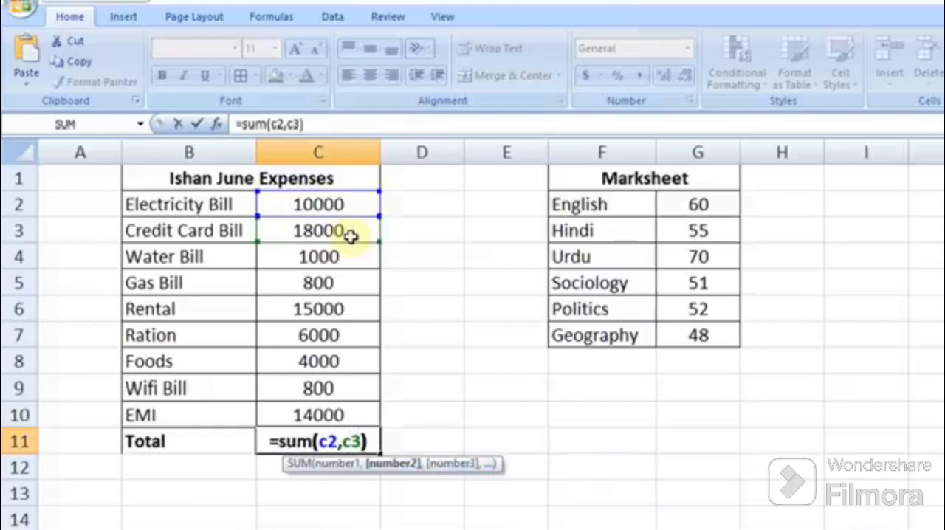
{"action": "key", "text": "Return"}
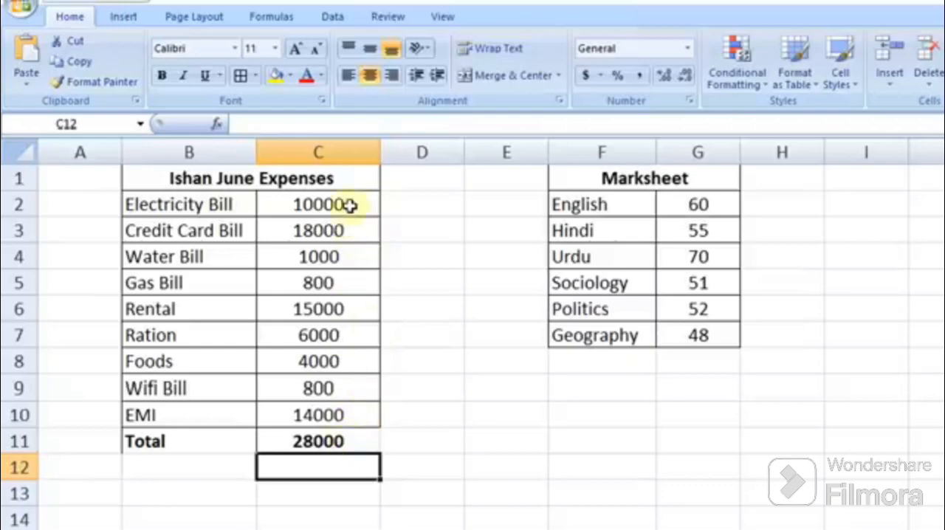
Step: Replace the total in C11 with the range formula =sum(c2:c10)
{"action": "left_click", "coordinate": [337, 443]}
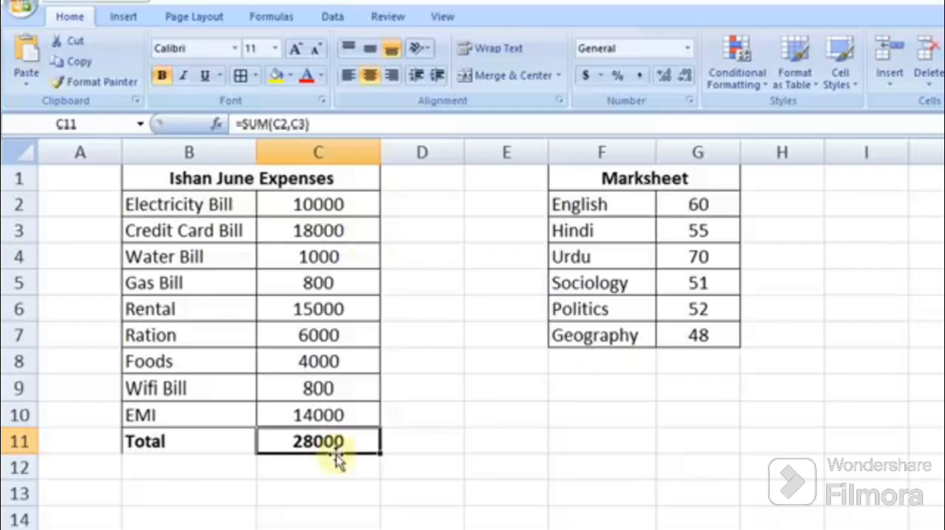
{"action": "key", "text": "Delete"}
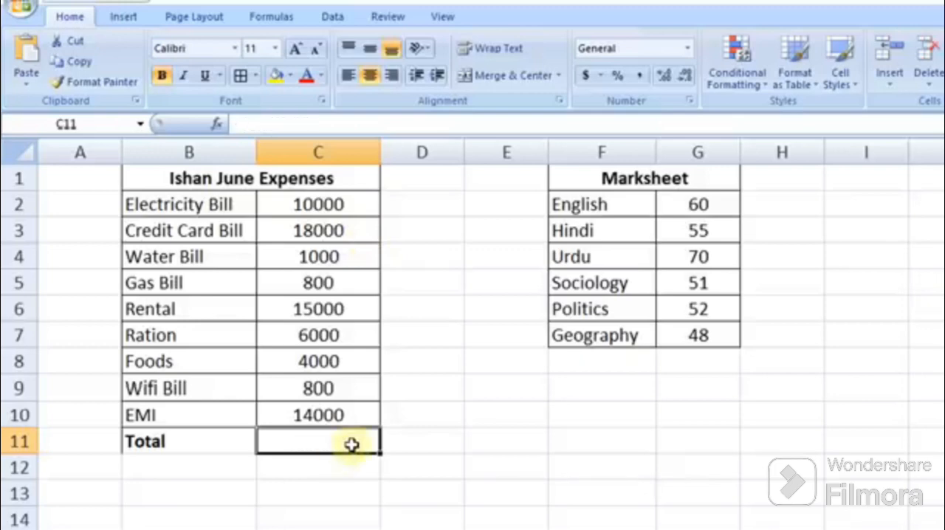
{"action": "type", "text": "="}
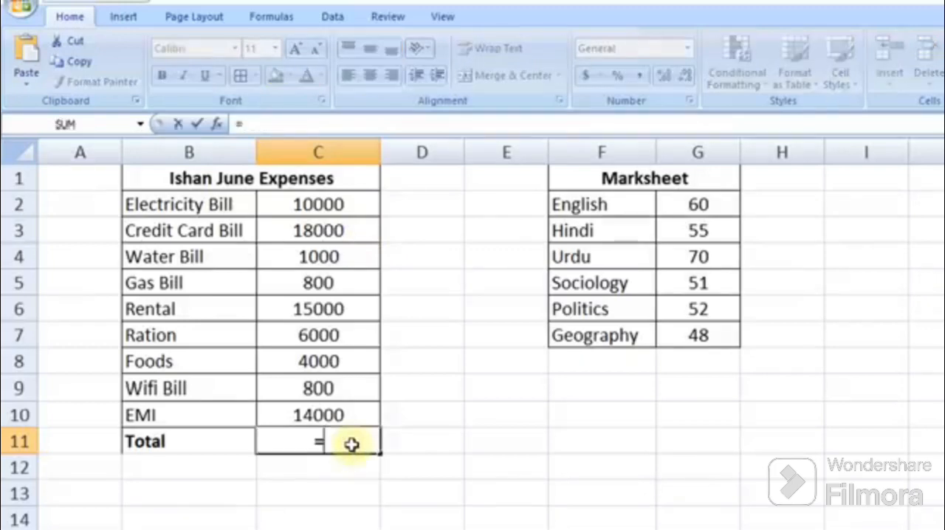
{"action": "type", "text": "sum("}
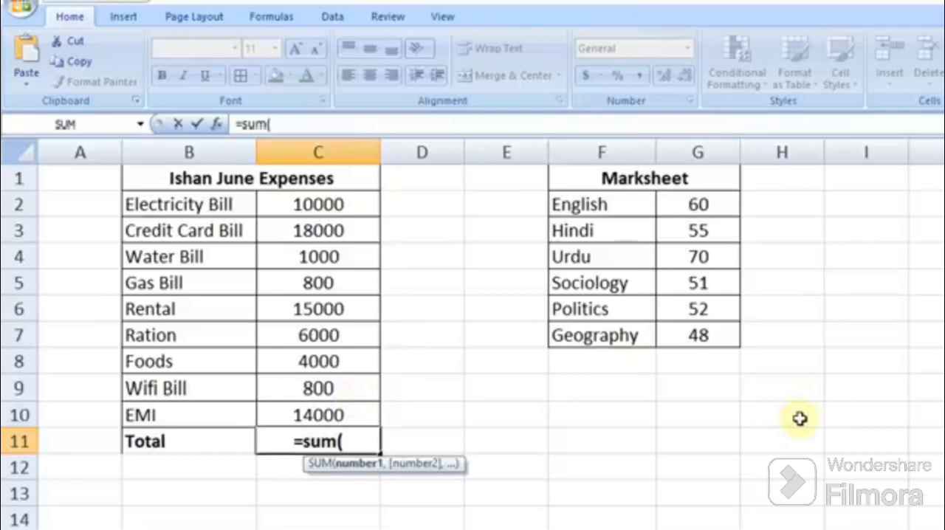
{"action": "type", "text": "c"}
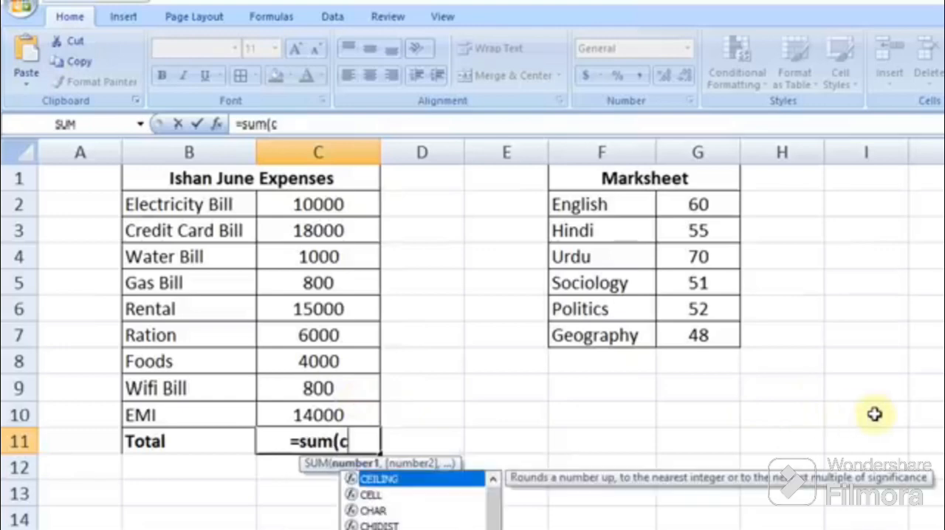
{"action": "type", "text": "2:"}
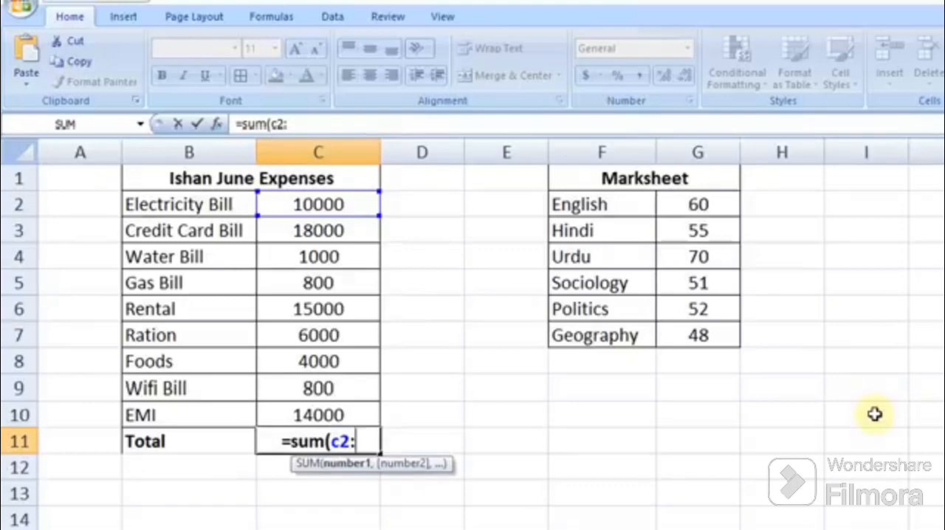
{"action": "type", "text": "c10"}
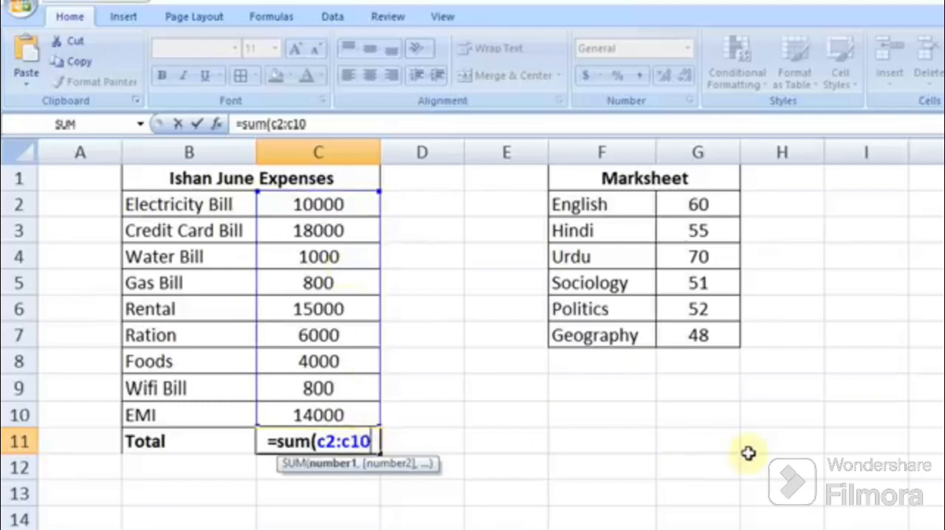
{"action": "type", "text": ")"}
{"action": "key", "text": "Return"}
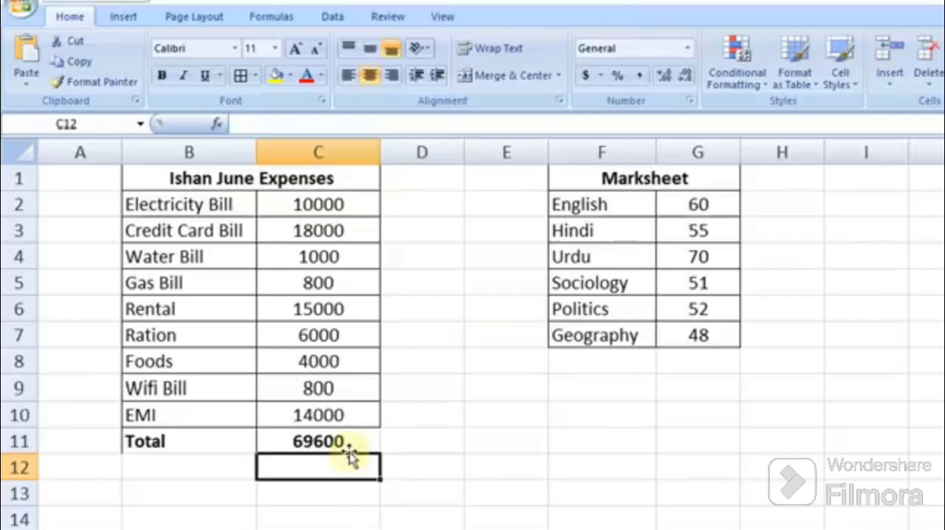
Step: Enter =sum() as a text label in C14 below the expenses table
{"action": "left_click", "coordinate": [348, 520]}
{"action": "type", "text": "=sum("}
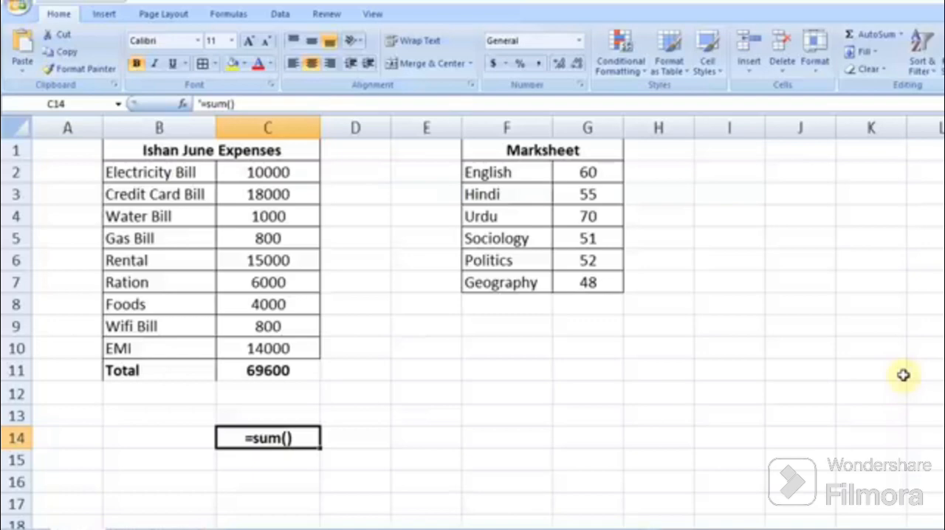
Step: Enter a month list in I3:J5: June 4000, May 5000 and January 15000
{"action": "left_click", "coordinate": [748, 200]}
{"action": "type", "text": "J"}
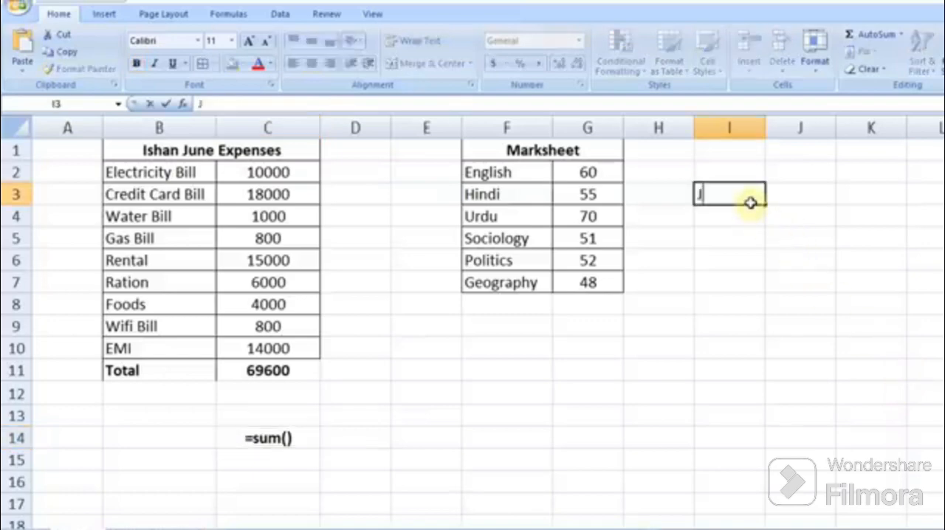
{"action": "type", "text": "une"}
{"action": "key", "text": "Tab"}
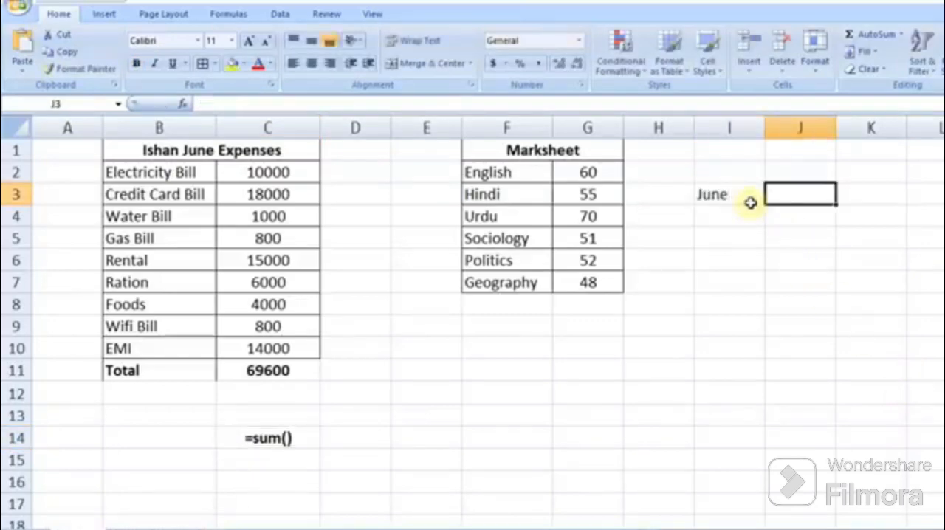
{"action": "type", "text": "4000"}
{"action": "key", "text": "Return"}
{"action": "left_click", "coordinate": [755, 222]}
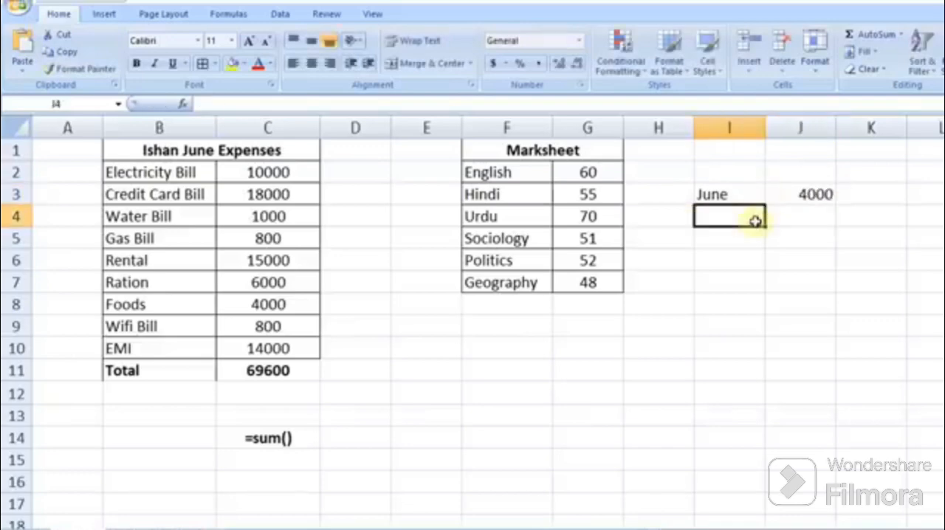
{"action": "type", "text": "May"}
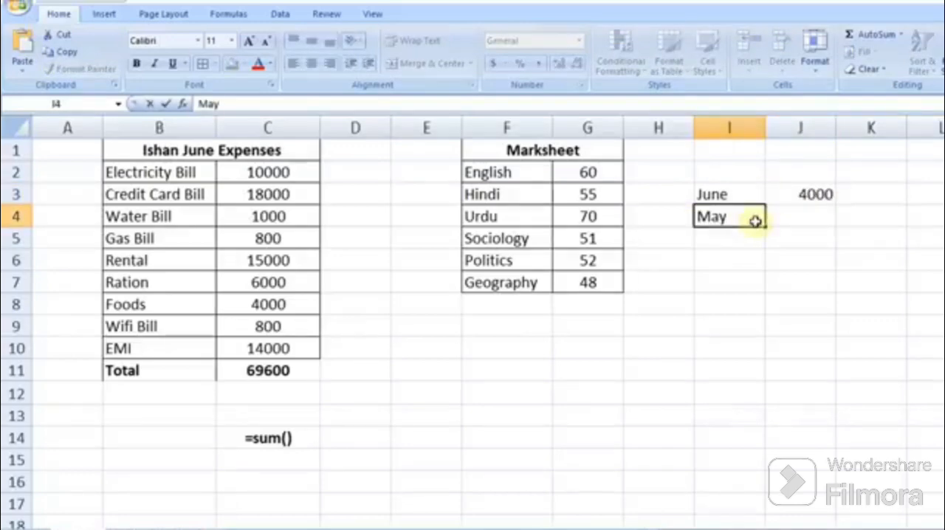
{"action": "key", "text": "Tab"}
{"action": "type", "text": "5000"}
{"action": "left_click", "coordinate": [728, 235]}
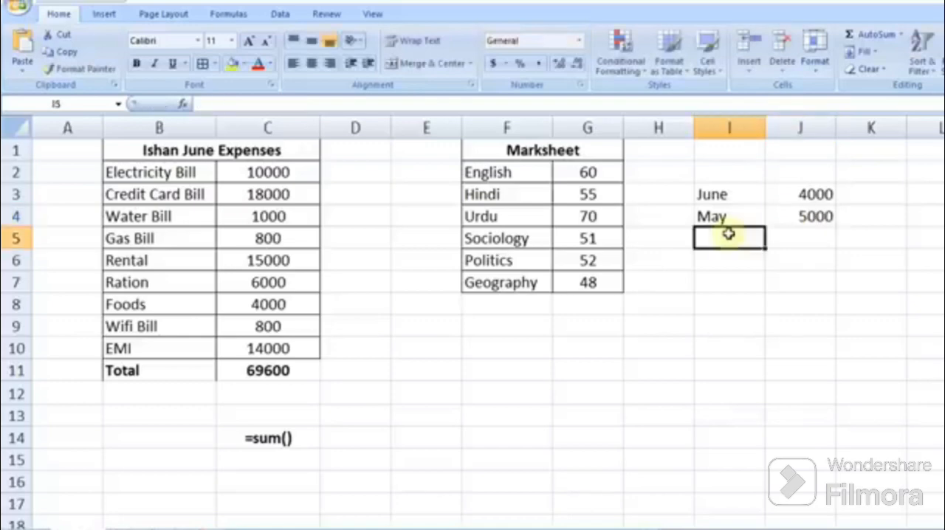
{"action": "type", "text": "January"}
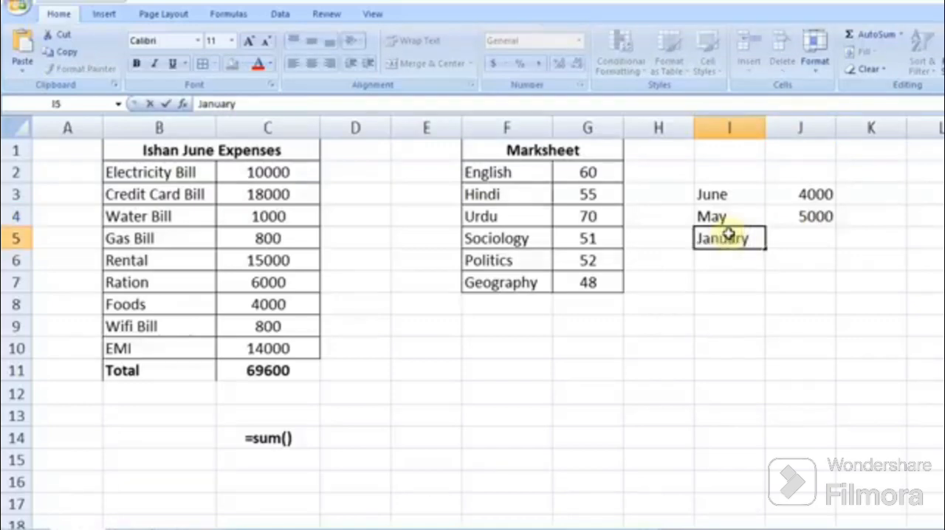
{"action": "key", "text": "Tab"}
{"action": "type", "text": "15"}
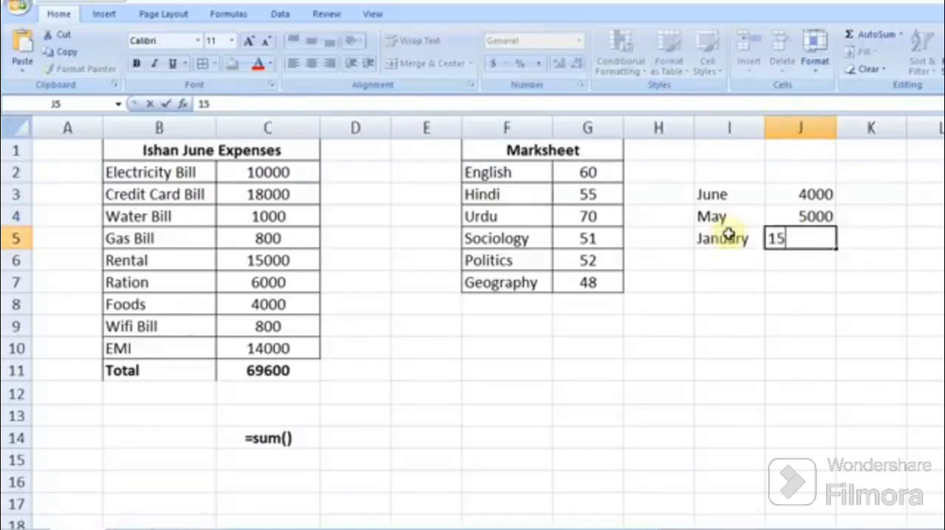
{"action": "type", "text": "000"}
{"action": "key", "text": "Return"}
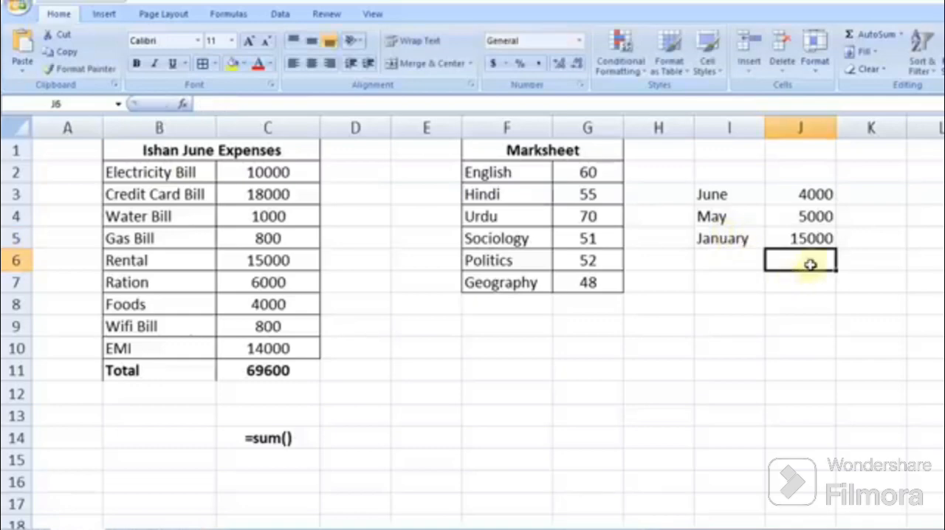
Step: Enter the label Total in F14 below the marksheet
{"action": "left_click", "coordinate": [520, 419]}
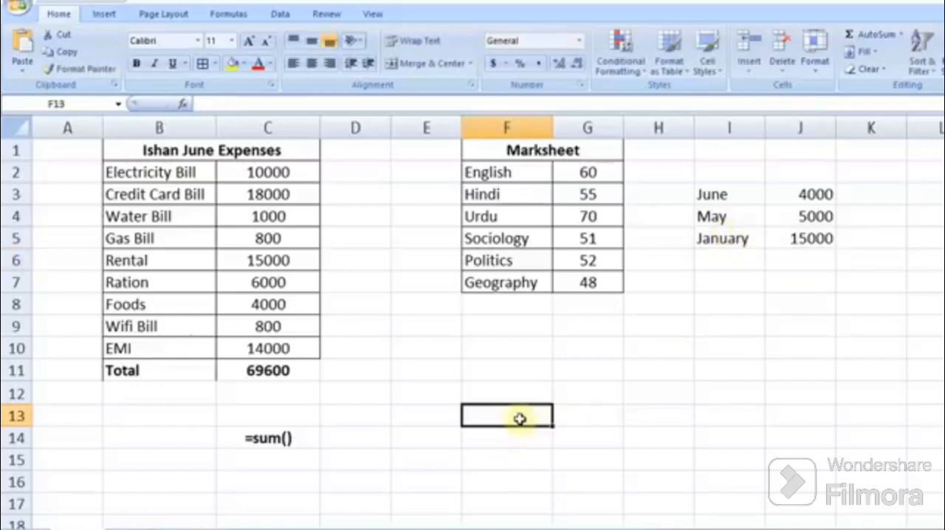
{"action": "left_click", "coordinate": [504, 439]}
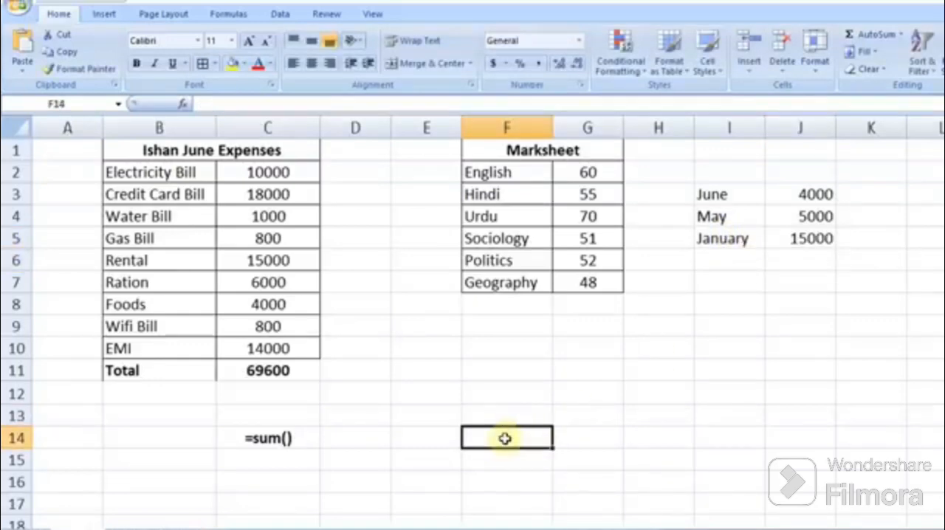
{"action": "type", "text": "Total"}
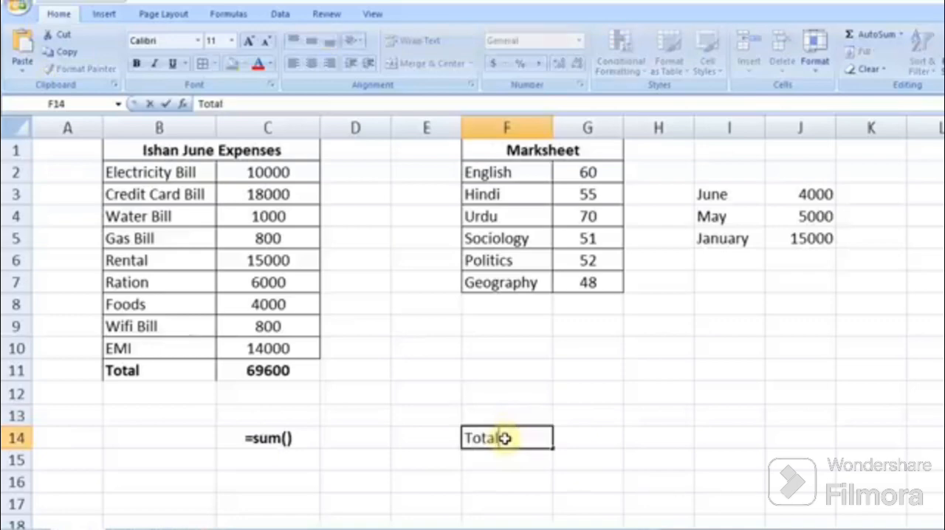
{"action": "left_click", "coordinate": [595, 446]}
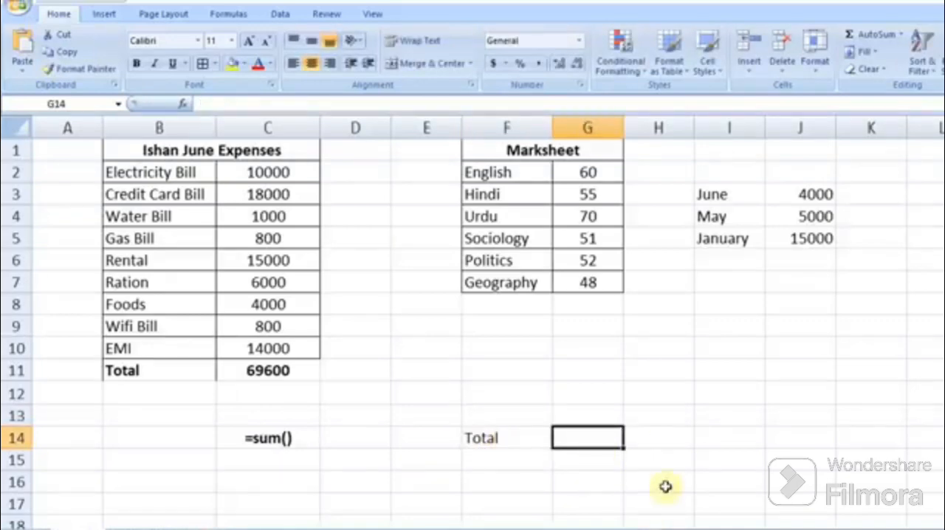
Step: Enter =sum(J3:J5) in G14 to total the three month amounts
{"action": "type", "text": "=sum"}
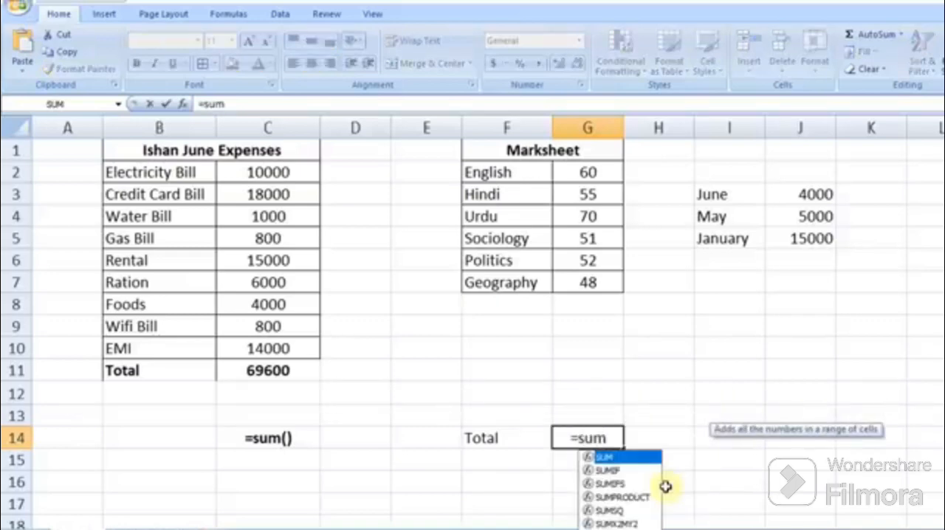
{"action": "type", "text": "("}
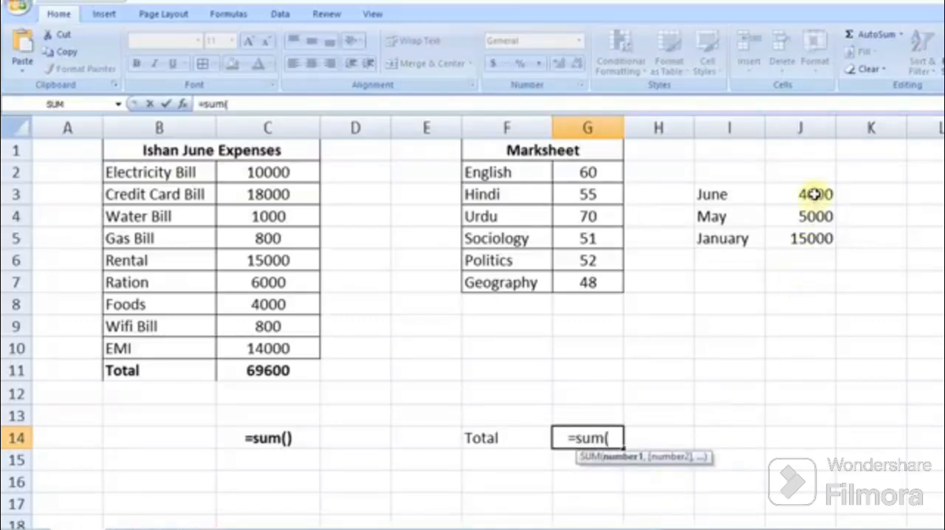
{"action": "left_click_drag", "start_coordinate": [813, 194], "coordinate": [813, 237]}
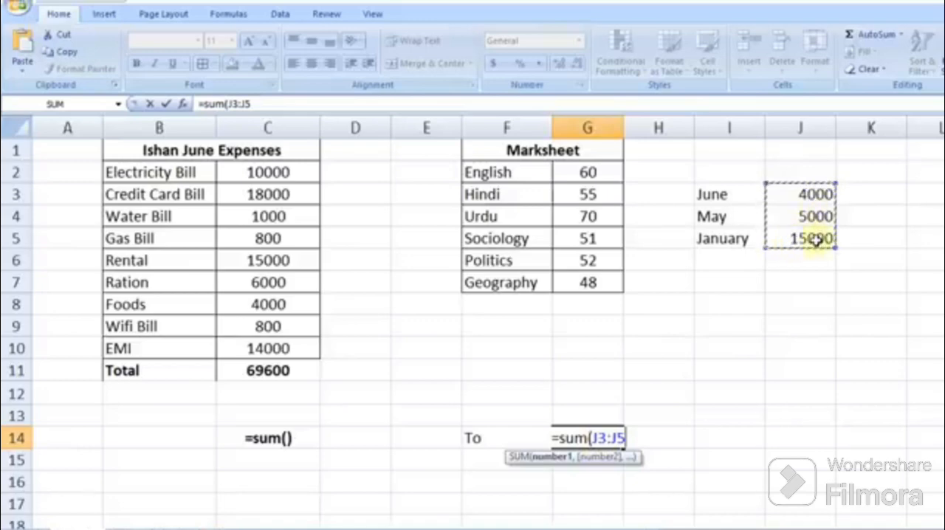
{"action": "type", "text": ")"}
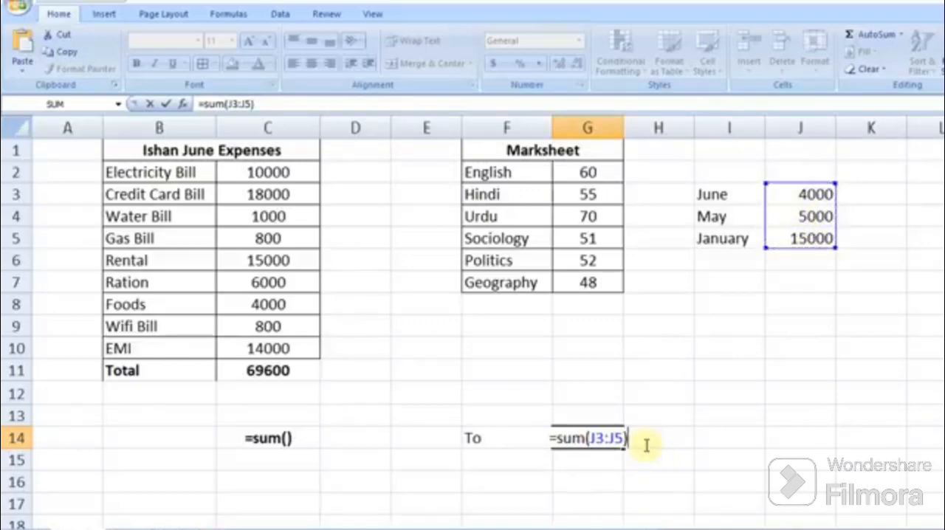
{"action": "key", "text": "Return"}
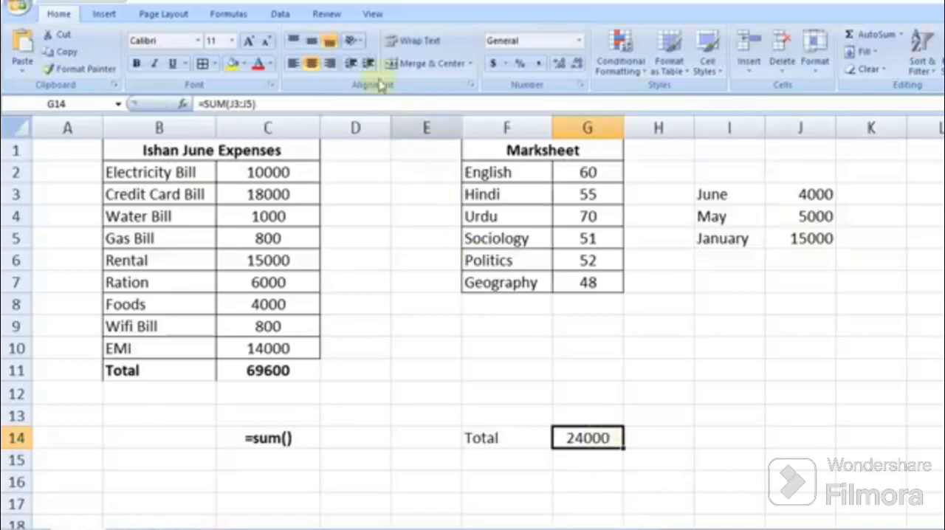
Step: Make the total in G14 bold
{"action": "left_click", "coordinate": [136, 63]}
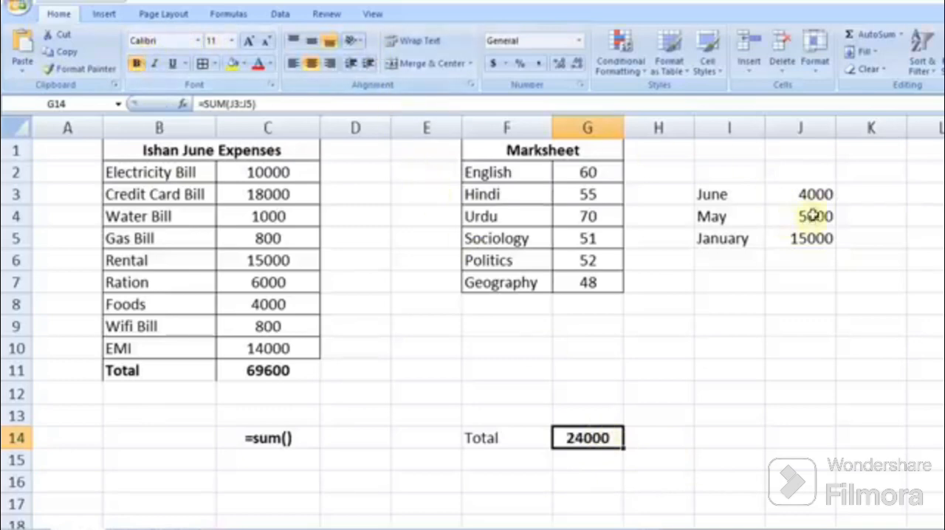
{"action": "left_click_drag", "start_coordinate": [808, 193], "coordinate": [808, 229]}
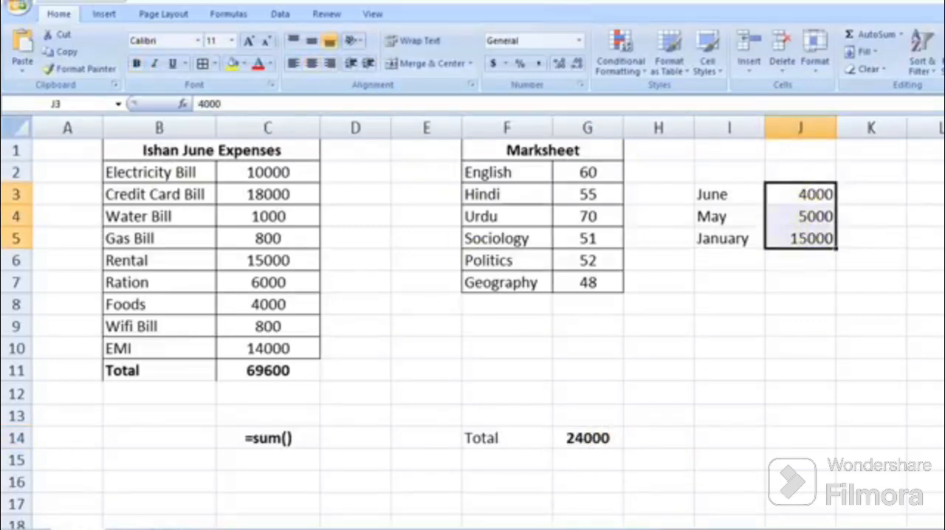
{"action": "left_click", "coordinate": [591, 436]}
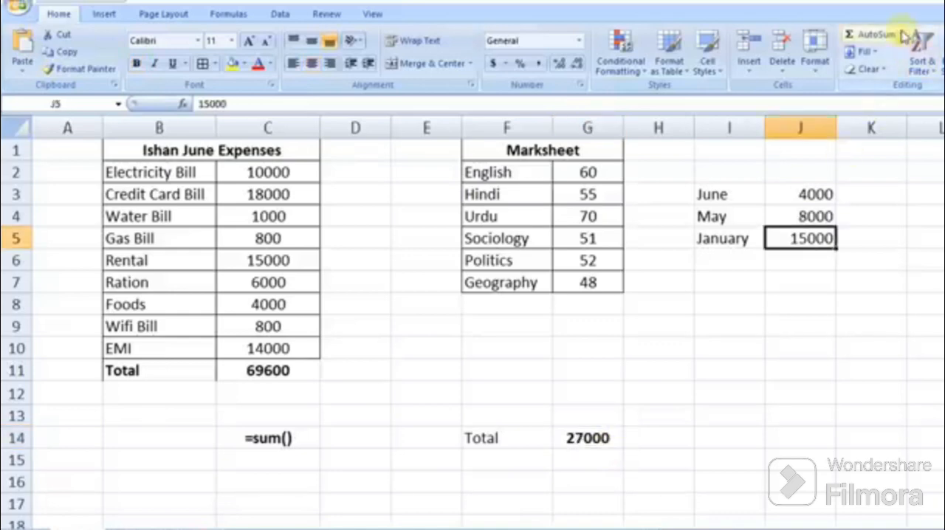
Step: Enter the label Average in F8 below the last marksheet subject
{"action": "left_click", "coordinate": [902, 34]}
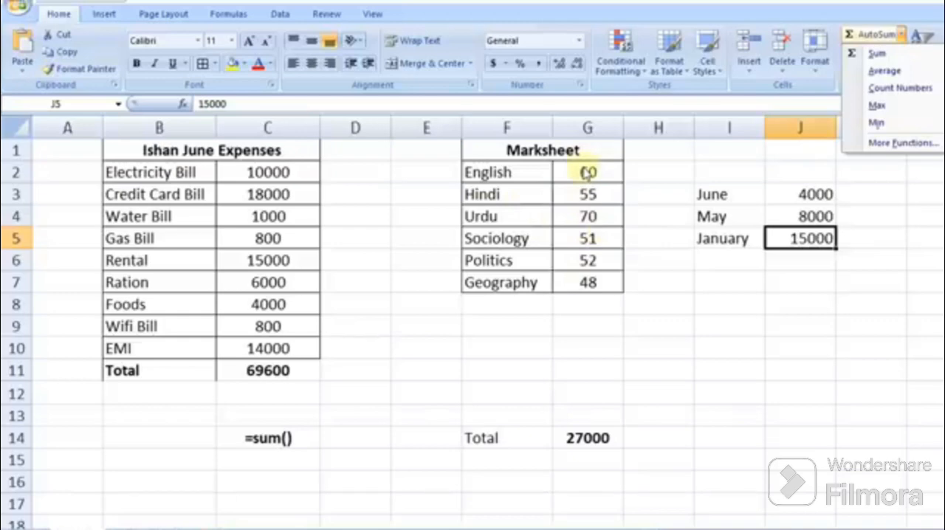
{"action": "left_click", "coordinate": [526, 302]}
{"action": "left_click", "coordinate": [525, 303]}
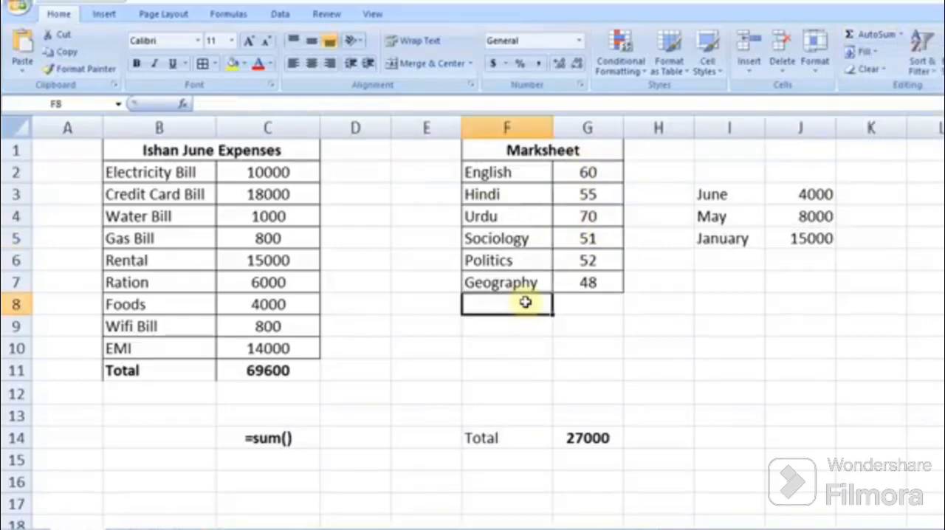
{"action": "type", "text": "Average"}
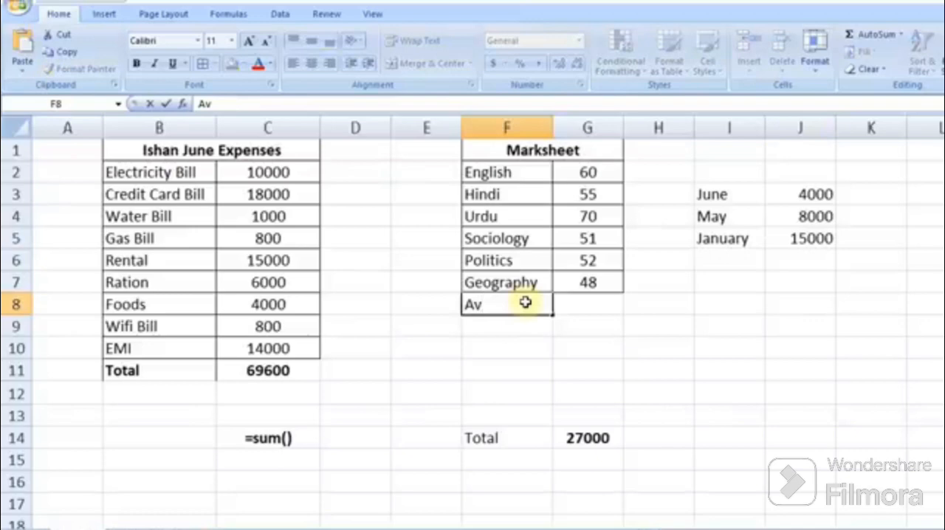
{"action": "left_click", "coordinate": [579, 302]}
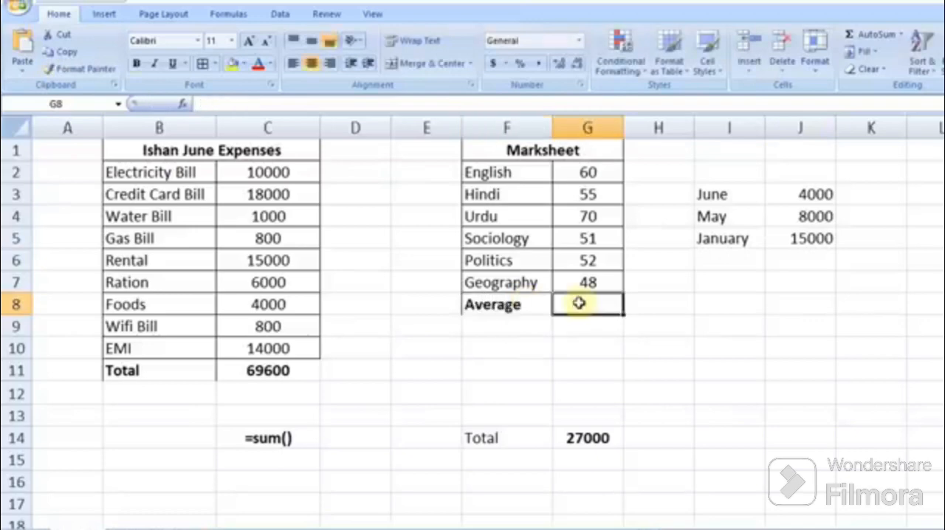
Step: Insert an AutoSum Average of the marks G2:G7 into G8
{"action": "left_click_drag", "start_coordinate": [595, 174], "coordinate": [595, 304]}
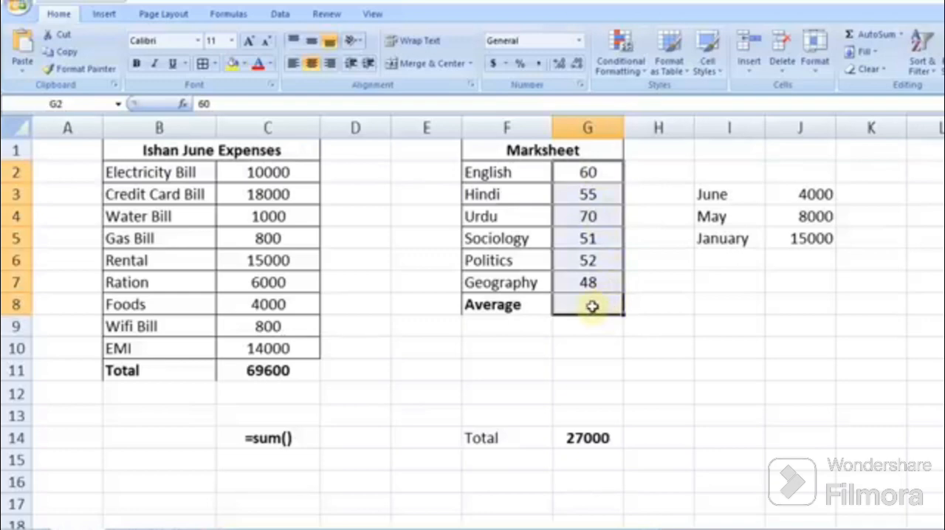
{"action": "left_click", "coordinate": [902, 34]}
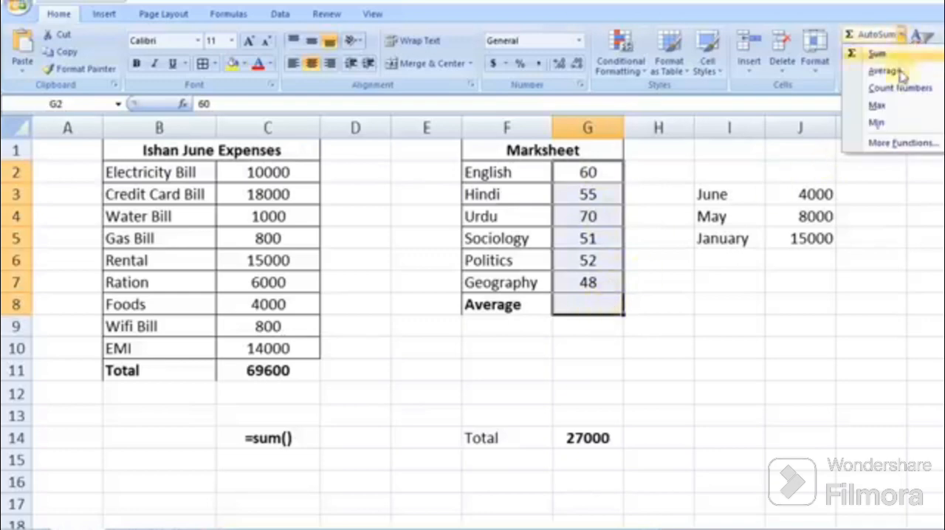
{"action": "left_click", "coordinate": [895, 77]}
{"action": "left_click", "coordinate": [584, 310]}
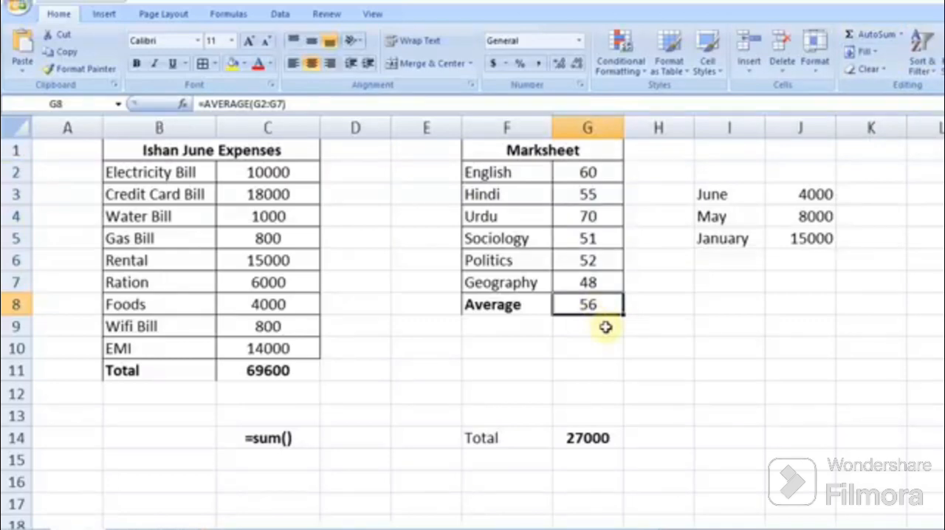
Step: Make G8 bold and clear its formula
{"action": "left_click", "coordinate": [138, 65]}
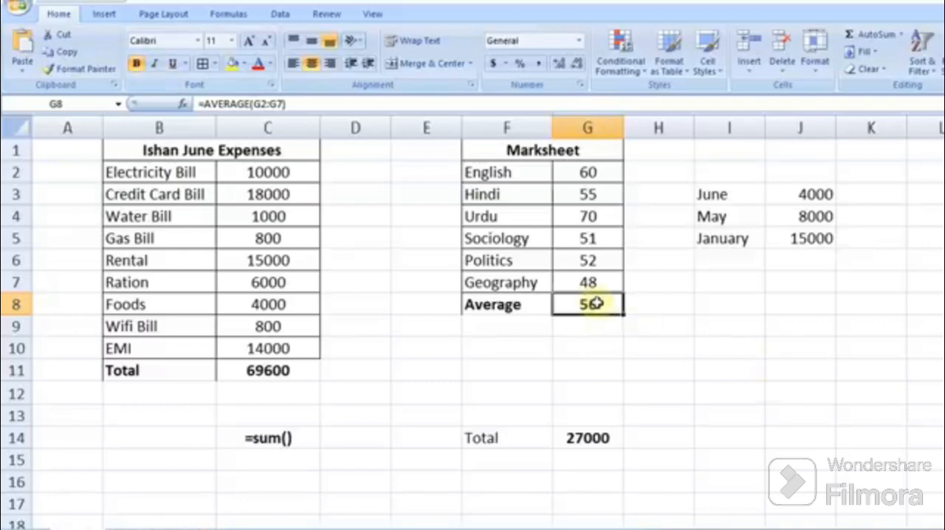
{"action": "key", "text": "Delete"}
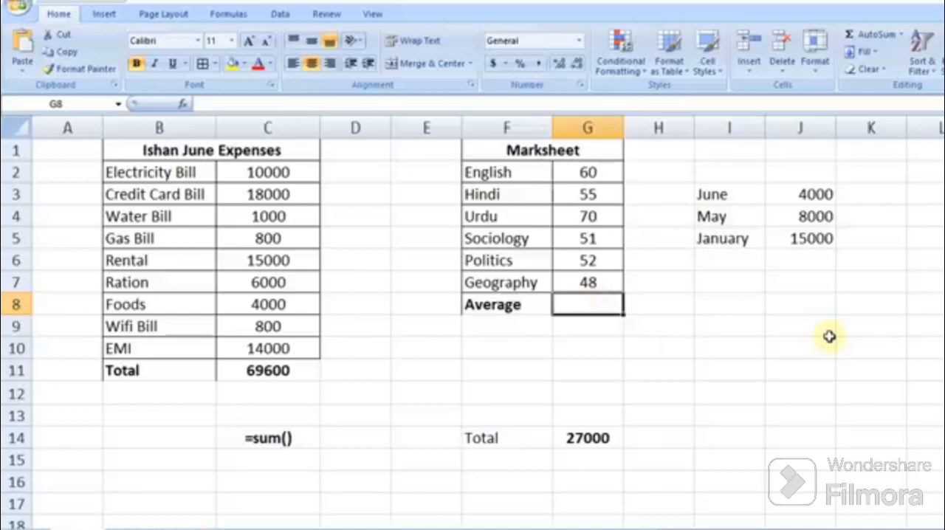
Step: Enter =AVERAGE(g2:g7) in G8 to average the six subject marks
{"action": "type", "text": "=a"}
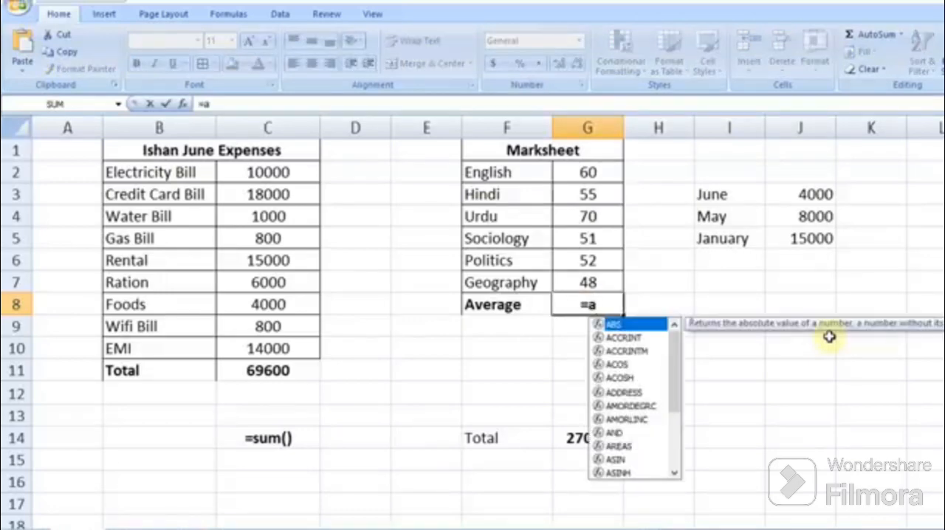
{"action": "type", "text": "vera"}
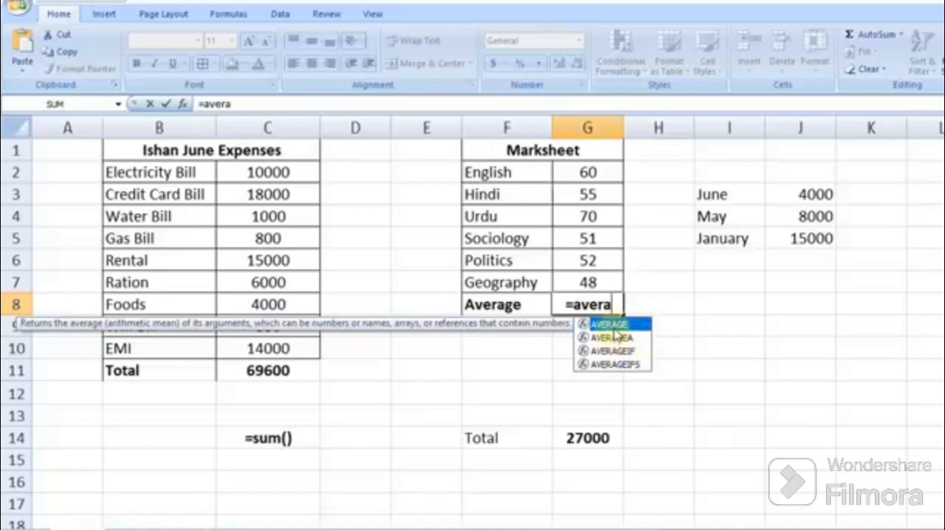
{"action": "double_click", "coordinate": [616, 327]}
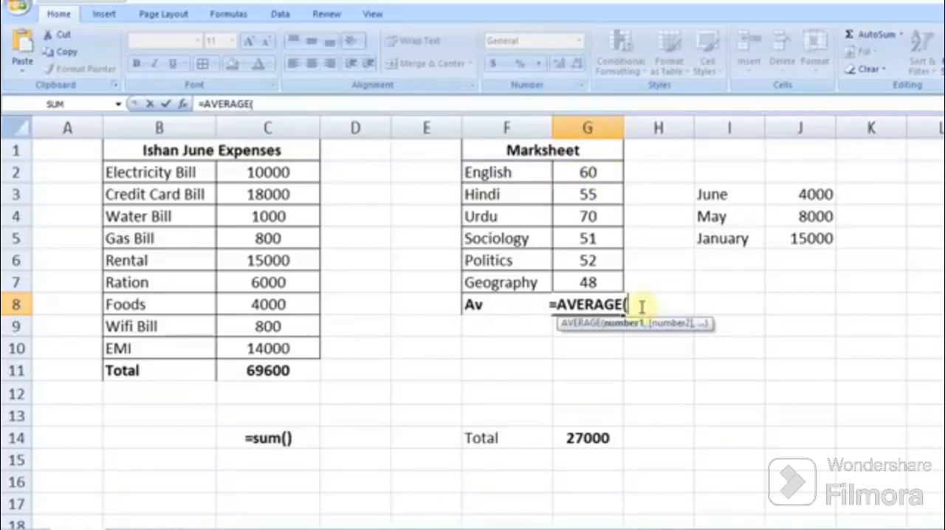
{"action": "type", "text": "g2"}
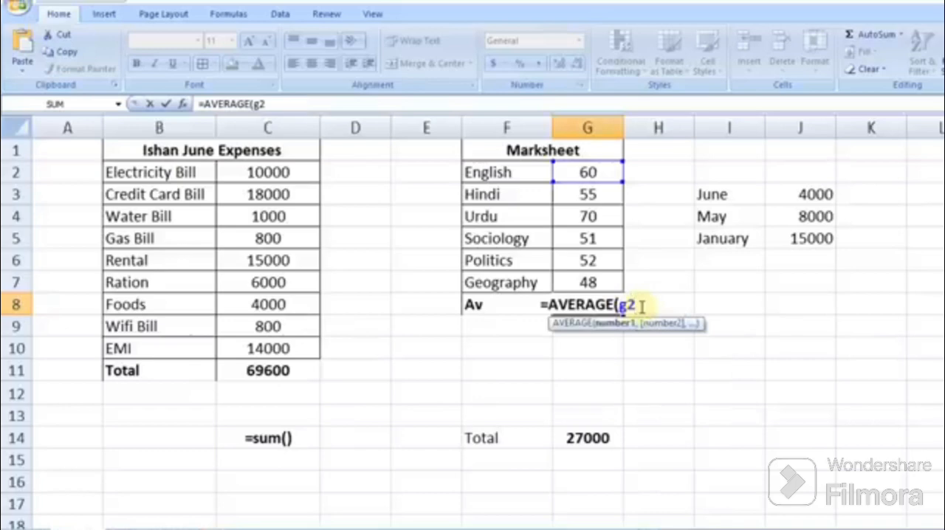
{"action": "type", "text": ","}
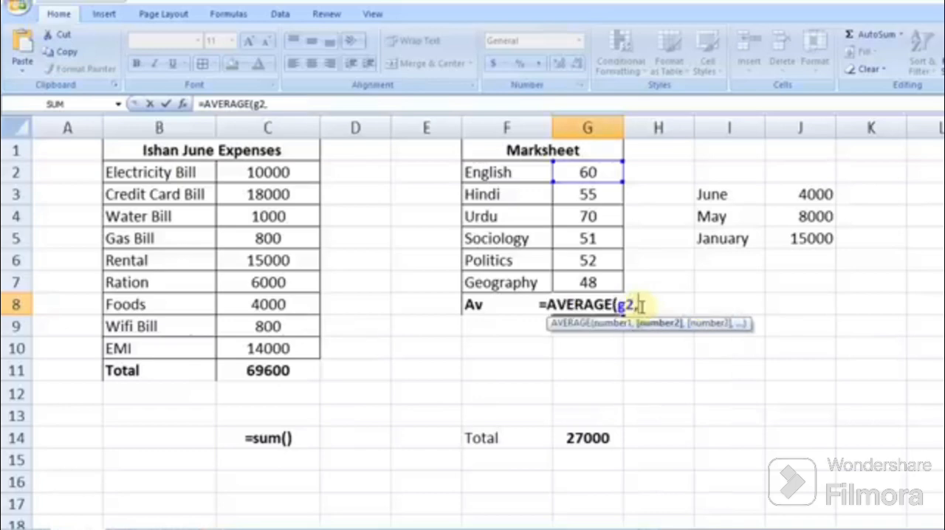
{"action": "type", "text": "g3"}
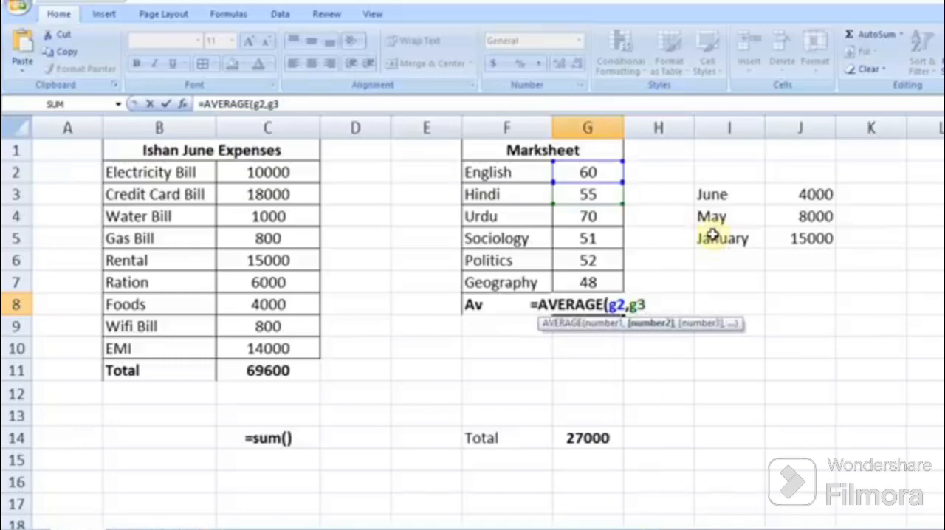
{"action": "key", "text": "BackSpace"}
{"action": "key", "text": "BackSpace"}
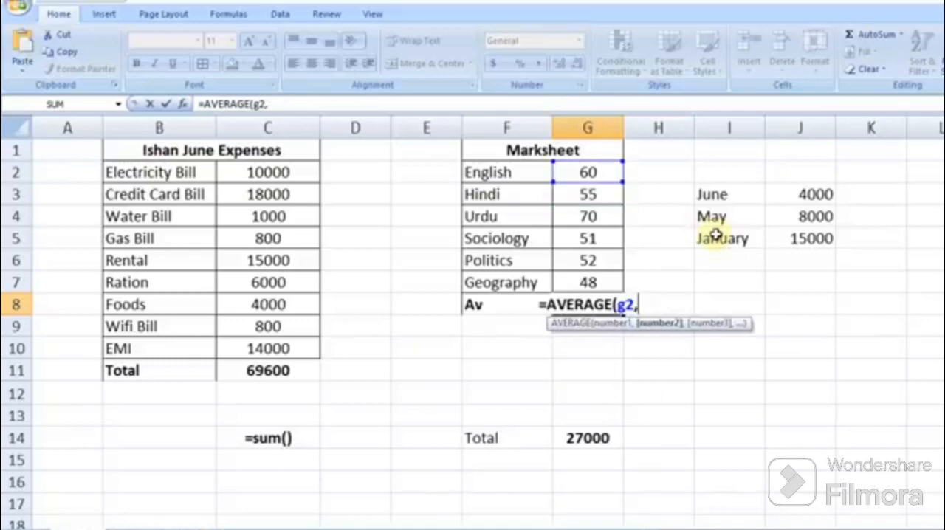
{"action": "key", "text": "BackSpace"}
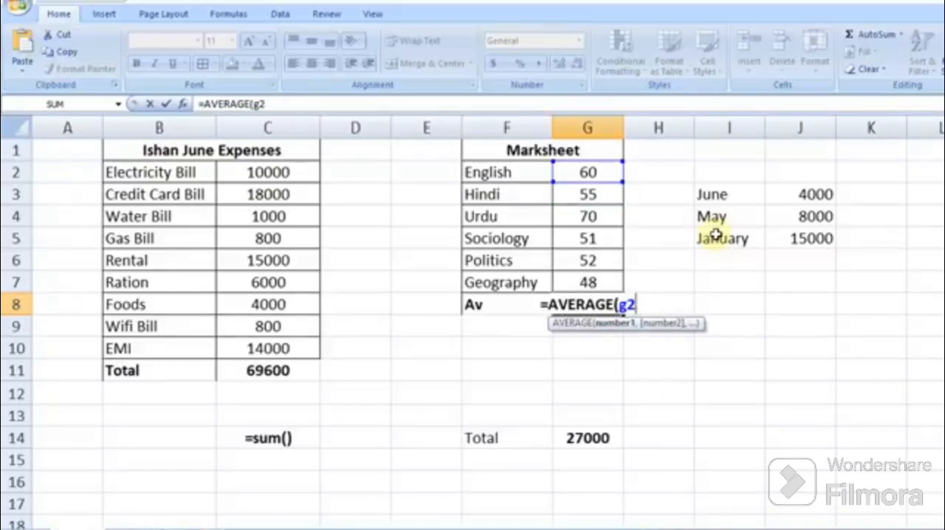
{"action": "type", "text": ":"}
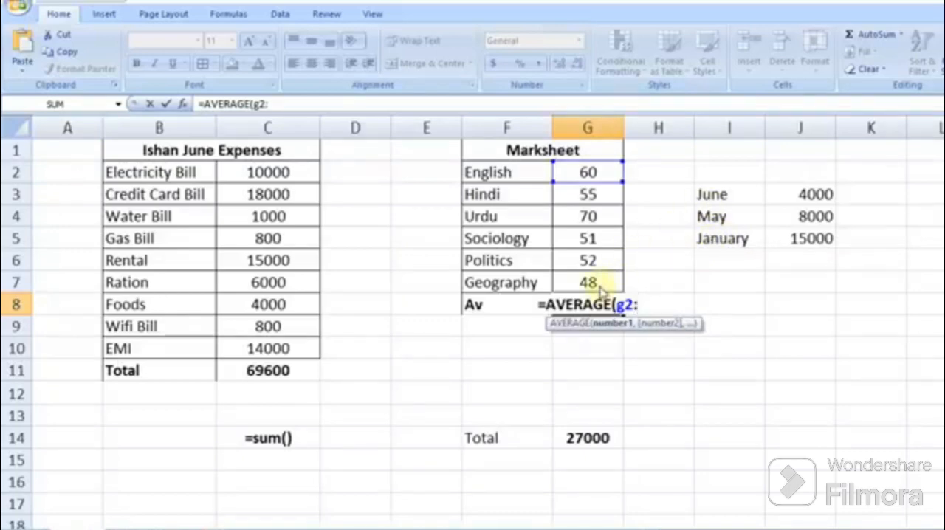
{"action": "type", "text": "g"}
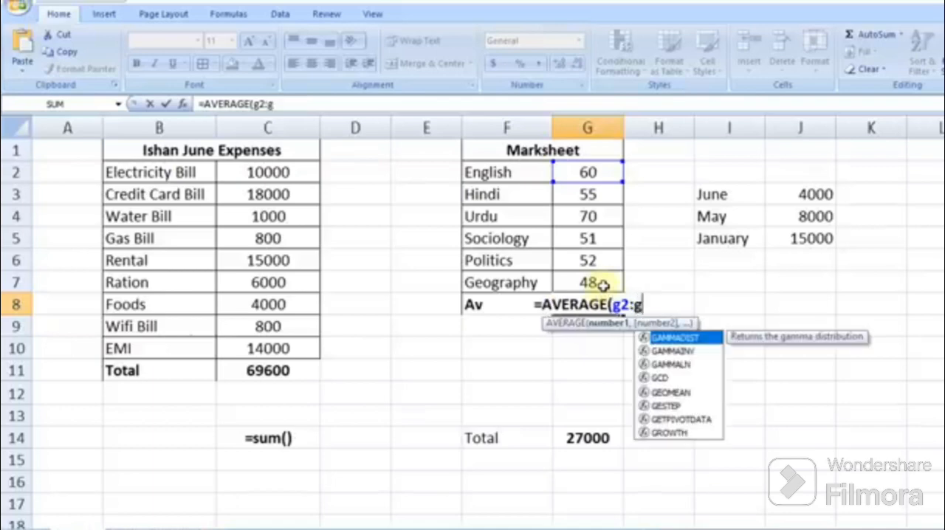
{"action": "type", "text": "7)"}
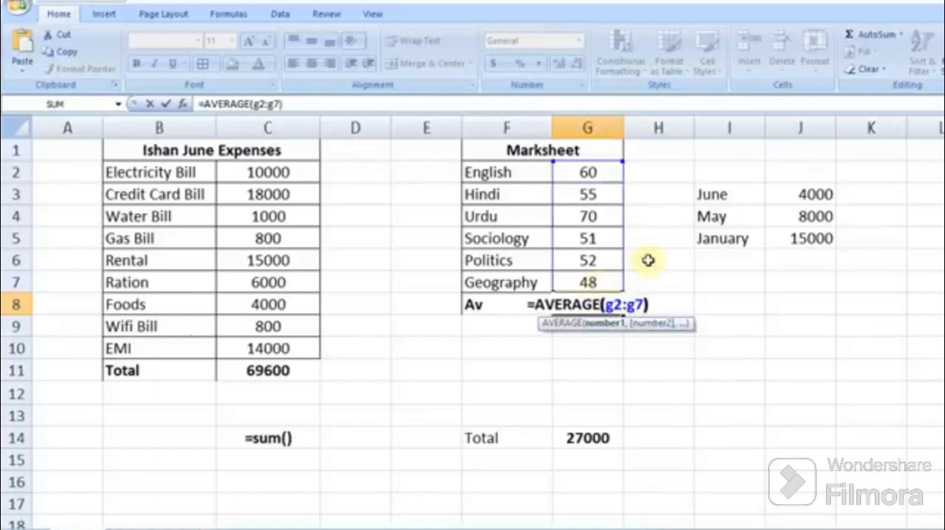
{"action": "key", "text": "Return"}
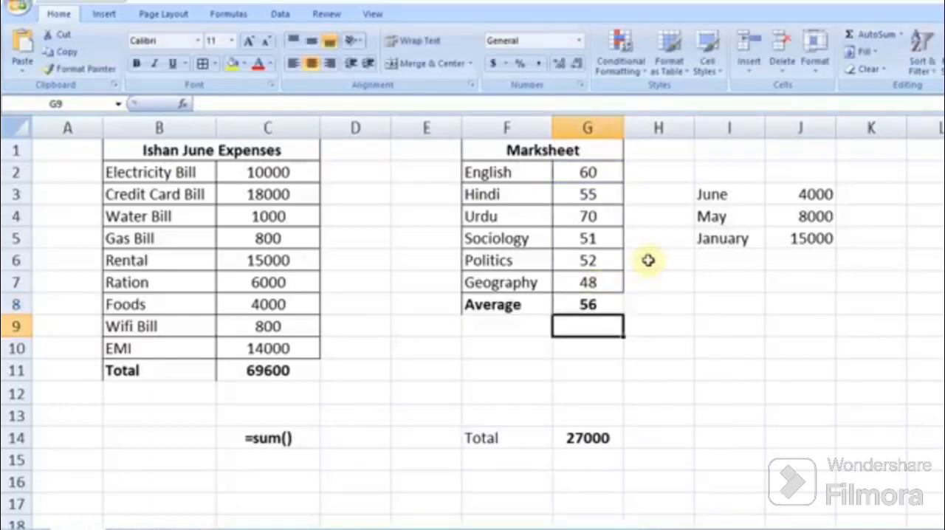
Step: Enter =average() as a text label in C15, below the =sum() label
{"action": "left_click", "coordinate": [595, 304]}
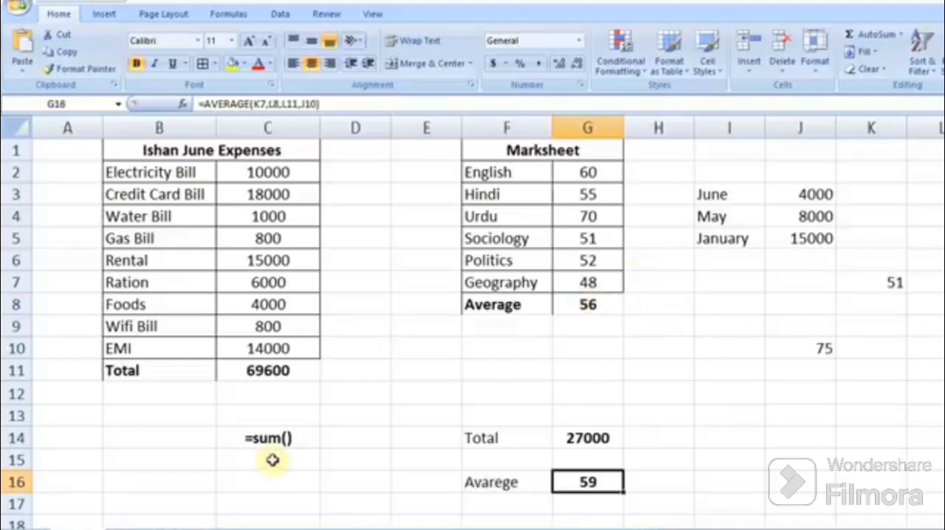
{"action": "left_click", "coordinate": [273, 460]}
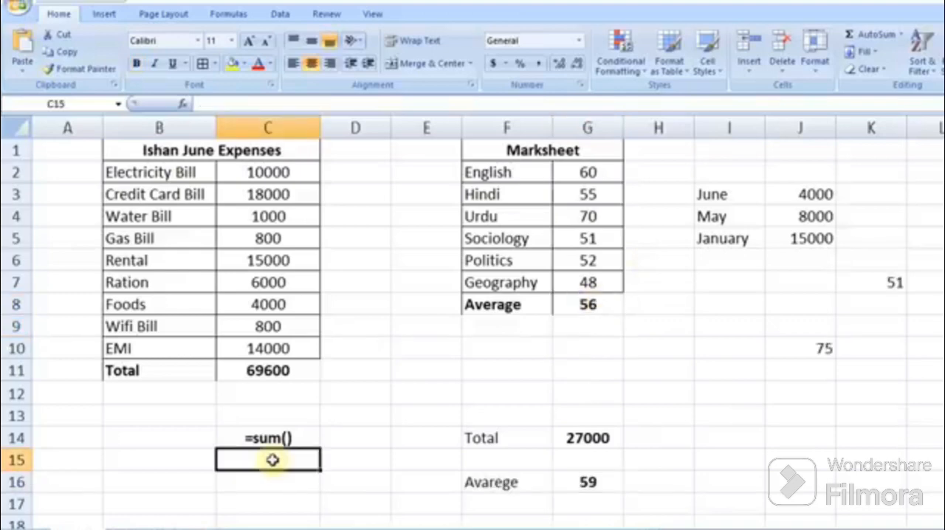
{"action": "double_click", "coordinate": [272, 460]}
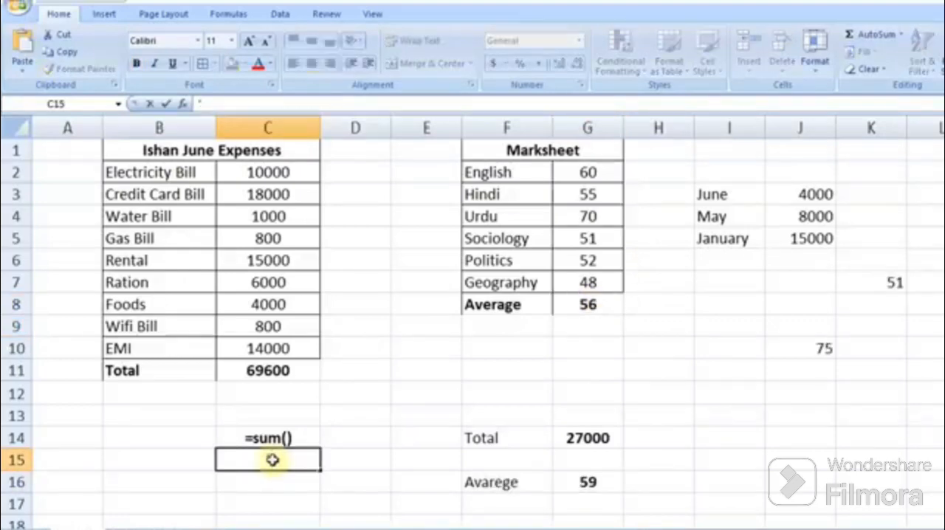
{"action": "type", "text": "'=average()"}
{"action": "key", "text": "ctrl+Return"}
Step: Insert an AutoSum Count Numbers of the expense amounts C2:C10 into C11
{"action": "left_click", "coordinate": [902, 34]}
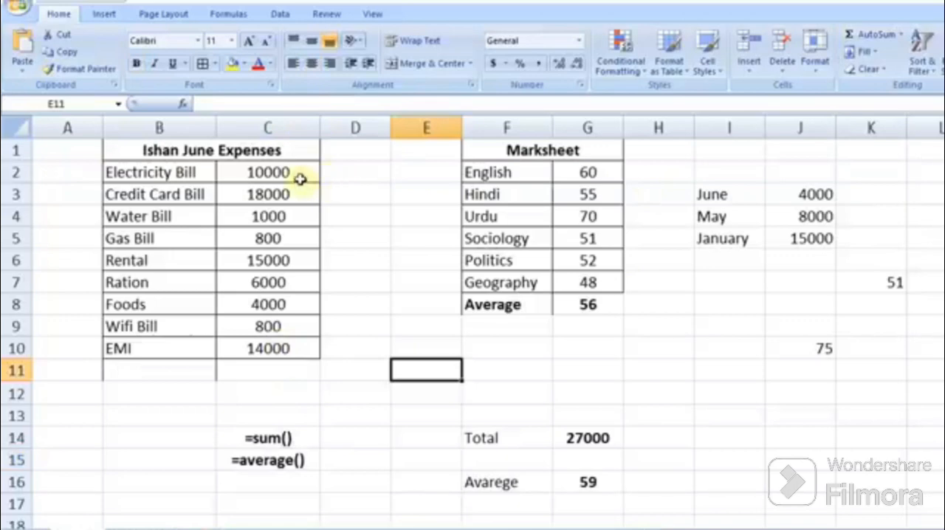
{"action": "left_click_drag", "start_coordinate": [301, 177], "coordinate": [305, 369]}
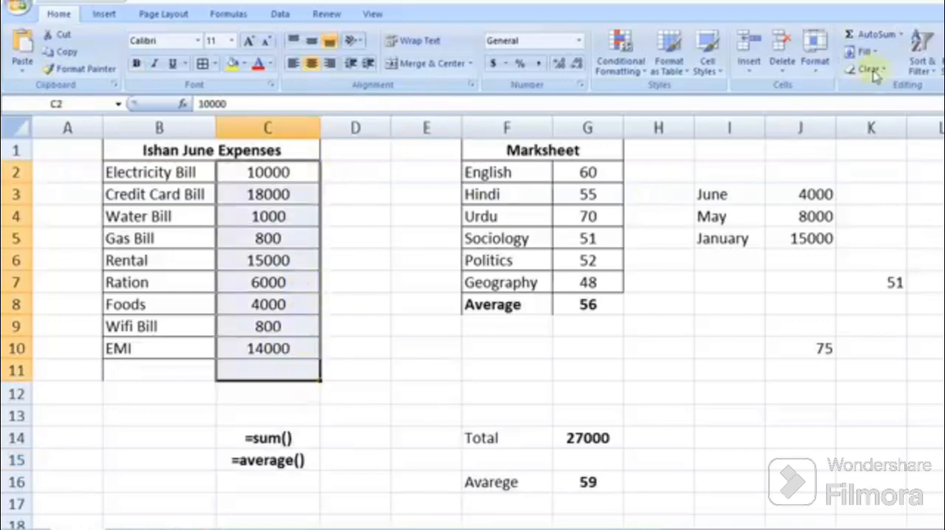
{"action": "left_click", "coordinate": [902, 35]}
{"action": "left_click", "coordinate": [897, 88]}
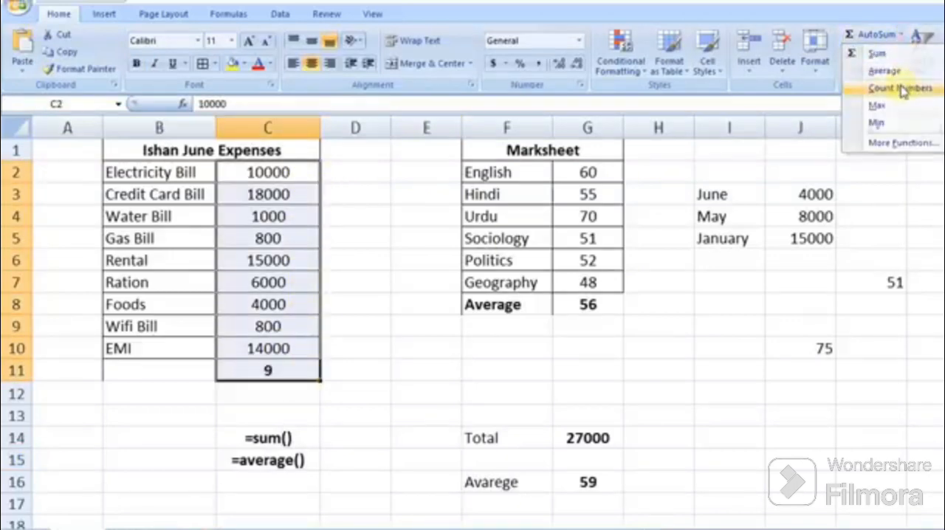
Step: Inspect the count formula in C11 and the expense item labels in column B
{"action": "left_click", "coordinate": [290, 374]}
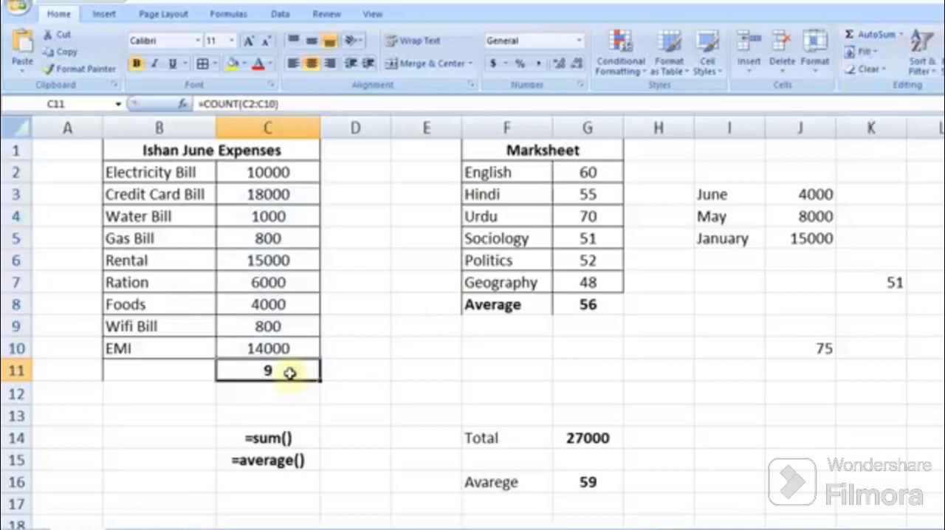
{"action": "left_click", "coordinate": [134, 173]}
{"action": "left_click", "coordinate": [133, 193]}
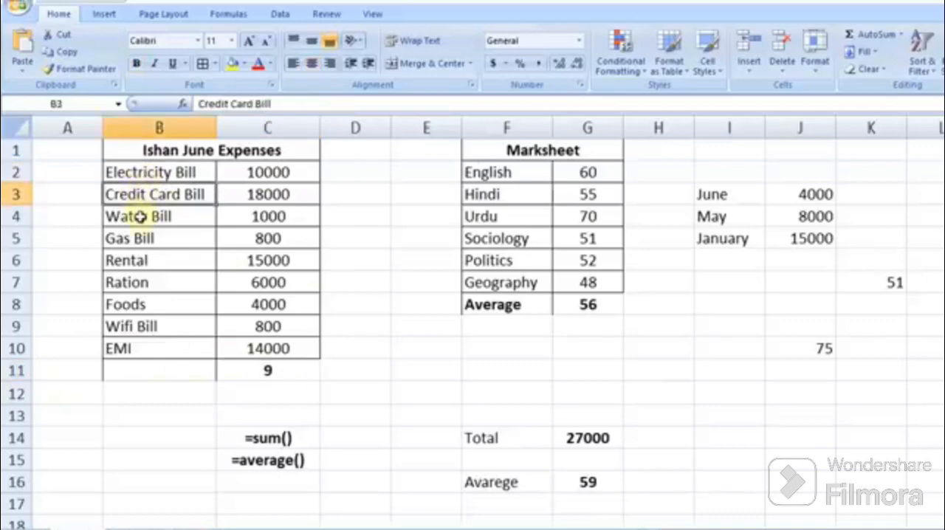
{"action": "left_click", "coordinate": [140, 217]}
{"action": "left_click", "coordinate": [151, 260]}
{"action": "left_click", "coordinate": [145, 284]}
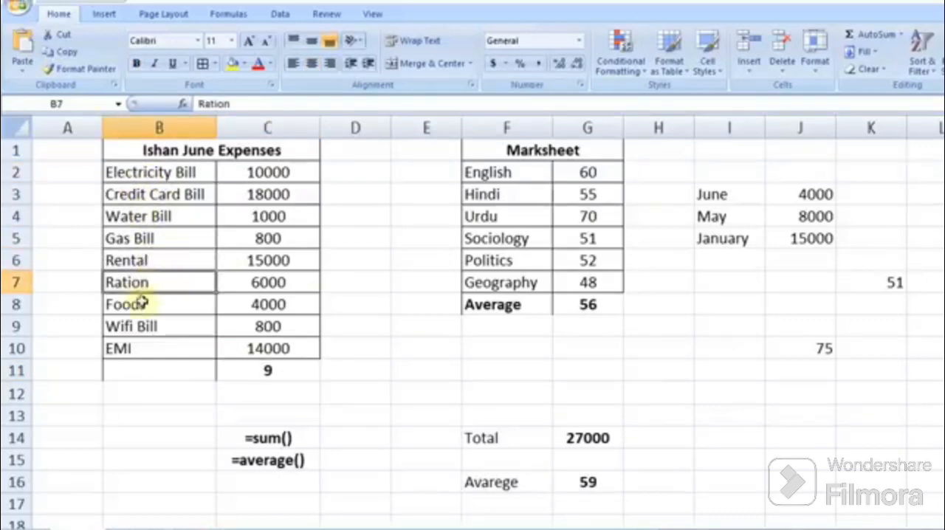
{"action": "left_click", "coordinate": [142, 306]}
{"action": "left_click", "coordinate": [143, 325]}
{"action": "left_click", "coordinate": [130, 353]}
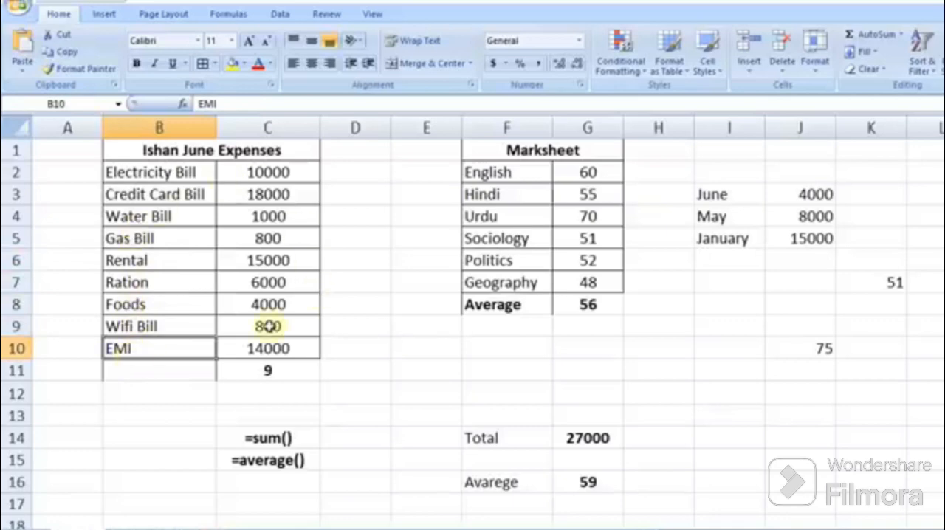
Step: Clear C11 and type the formula =COUNT(C2:C10) into it
{"action": "left_click", "coordinate": [295, 373]}
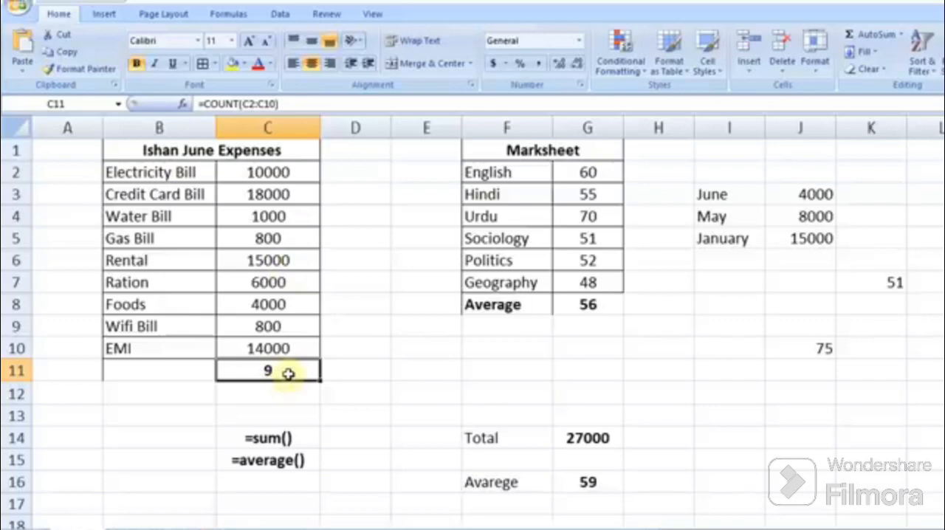
{"action": "key", "text": "Delete"}
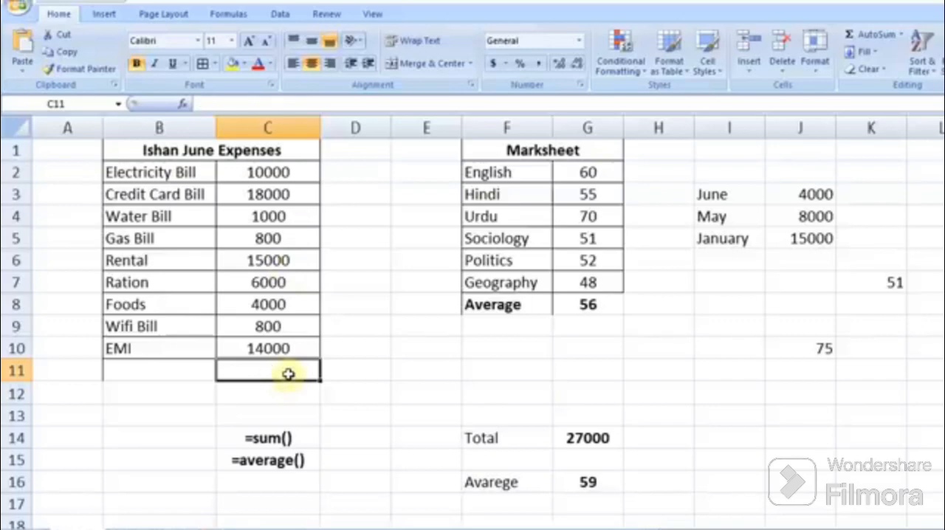
{"action": "type", "text": "=coun"}
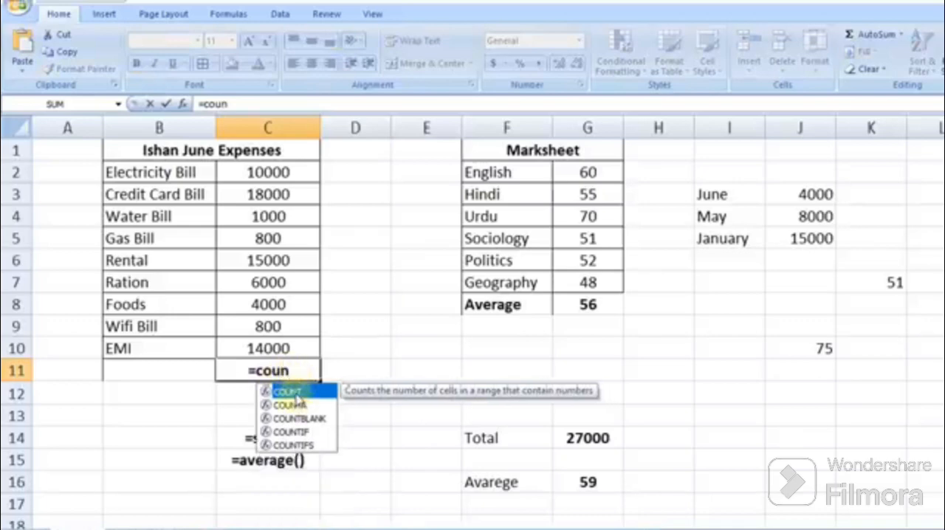
{"action": "key", "text": "Tab"}
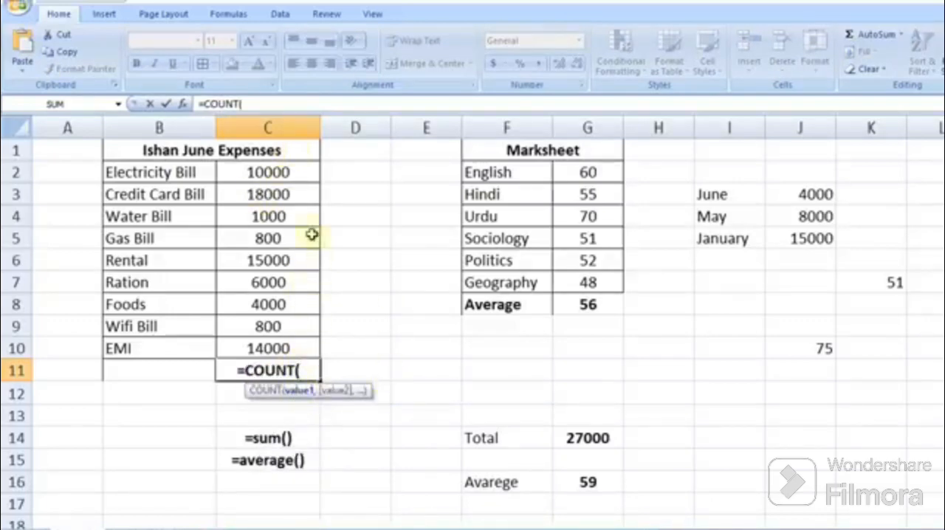
{"action": "left_click_drag", "start_coordinate": [293, 167], "coordinate": [289, 344]}
{"action": "type", "text": ")"}
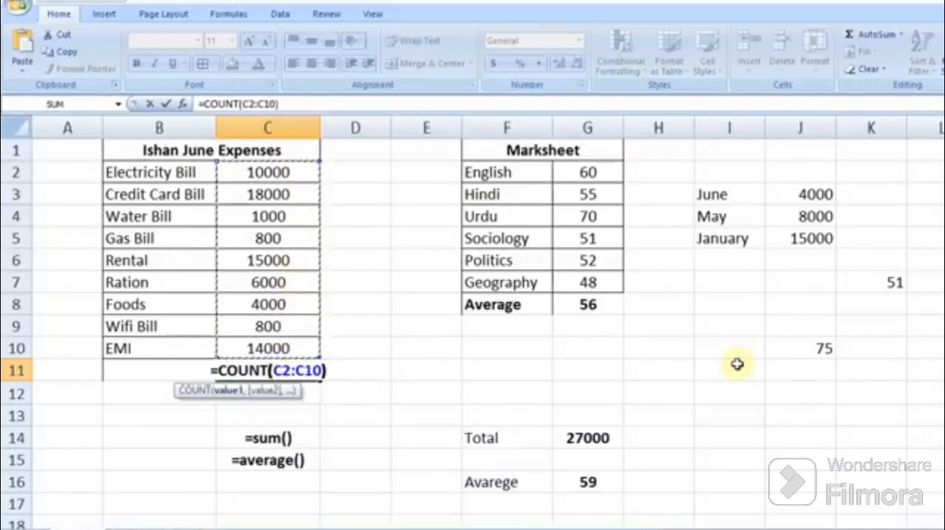
{"action": "key", "text": "Return"}
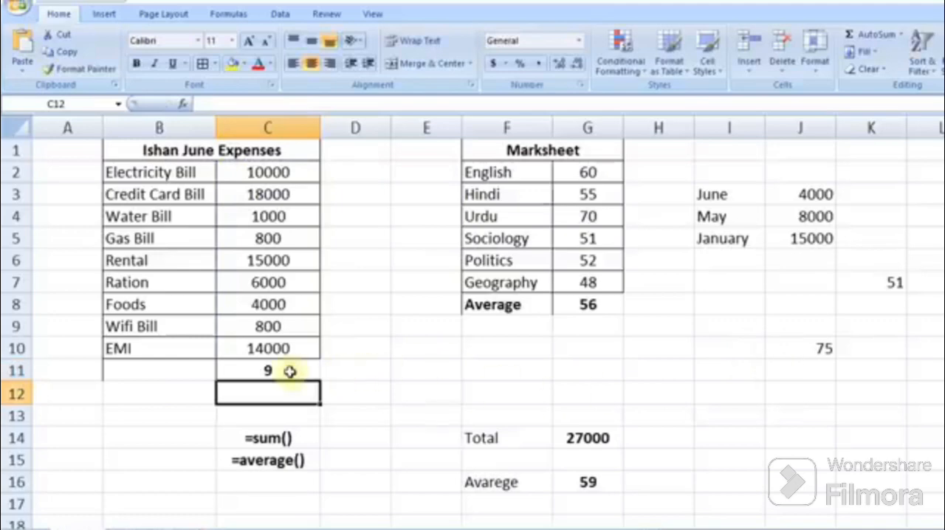
Step: Enter =count() as a text label in C16, below the =average() label
{"action": "left_click", "coordinate": [299, 486]}
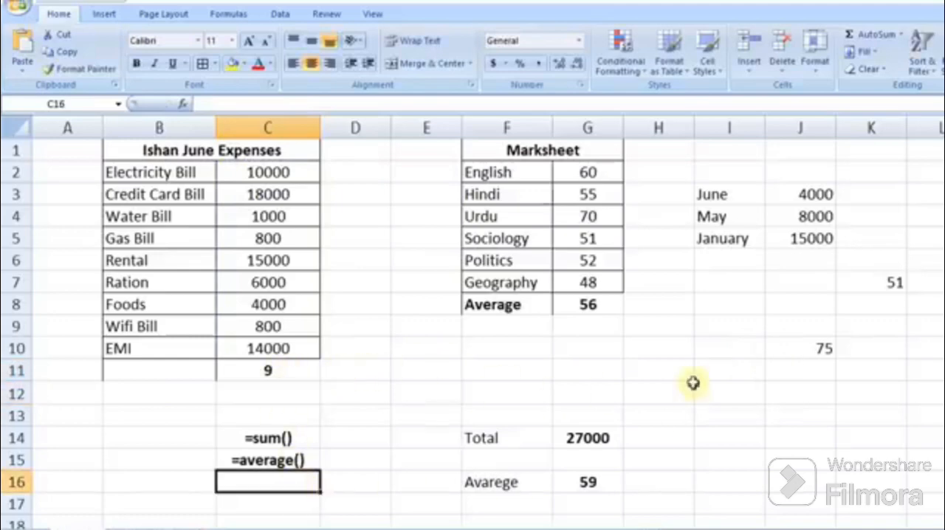
{"action": "type", "text": "'="}
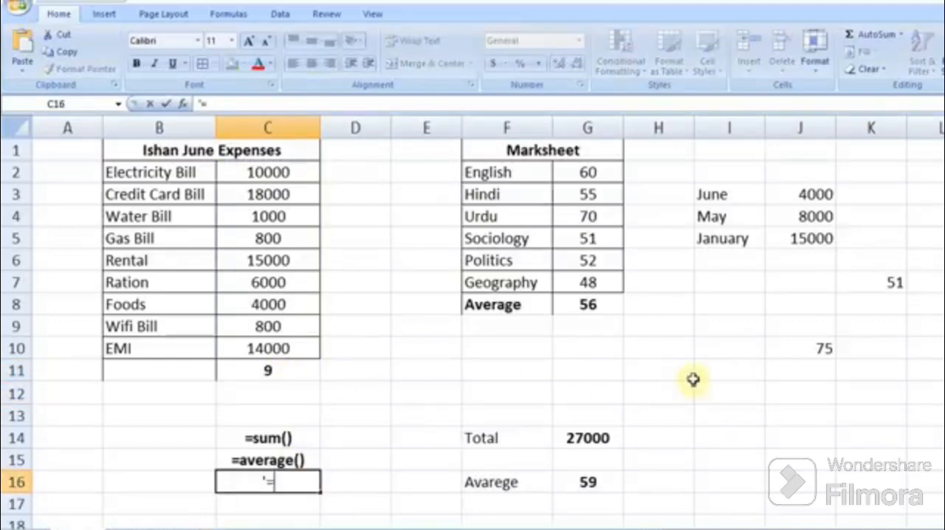
{"action": "type", "text": "count()"}
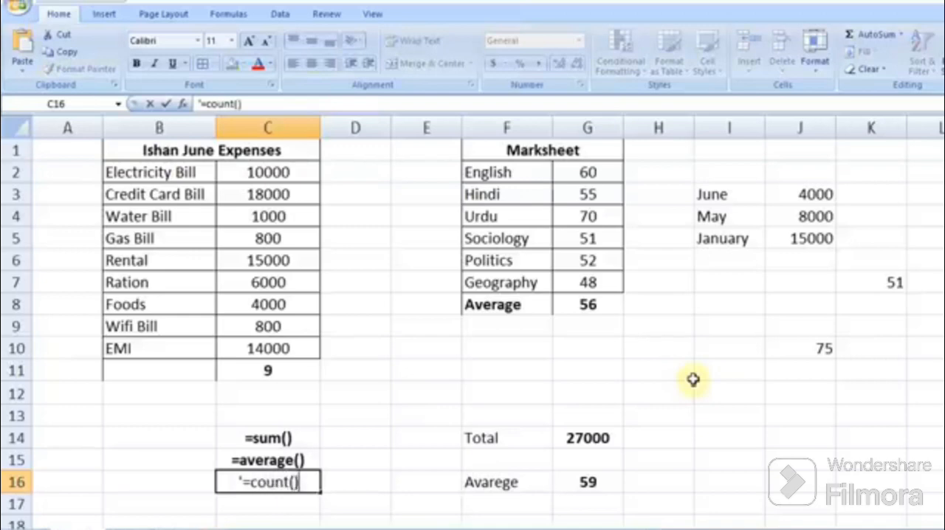
{"action": "key", "text": "Return"}
{"action": "key", "text": "Up"}
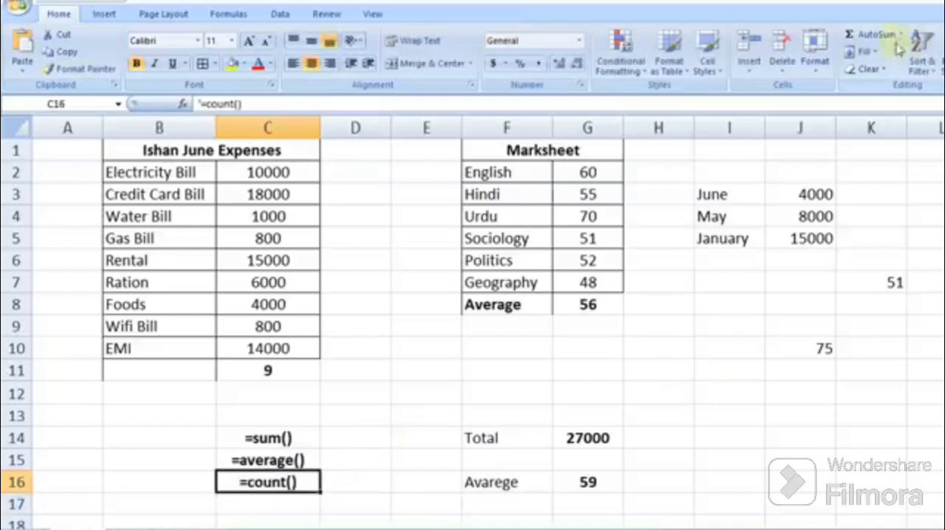
Step: Clear C11 and insert an AutoSum Max of the expense amounts C2:C10 there
{"action": "left_click", "coordinate": [902, 34]}
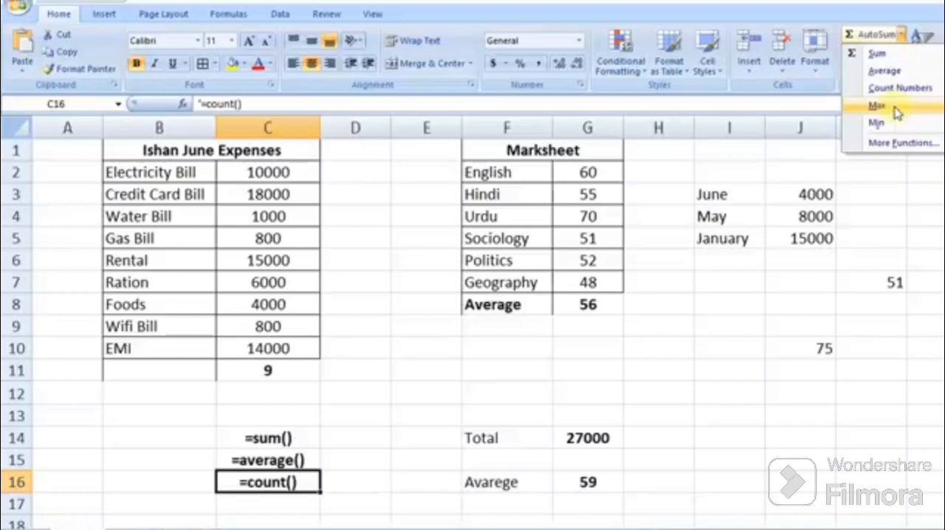
{"action": "left_click", "coordinate": [298, 369]}
{"action": "left_click", "coordinate": [298, 371]}
{"action": "key", "text": "Delete"}
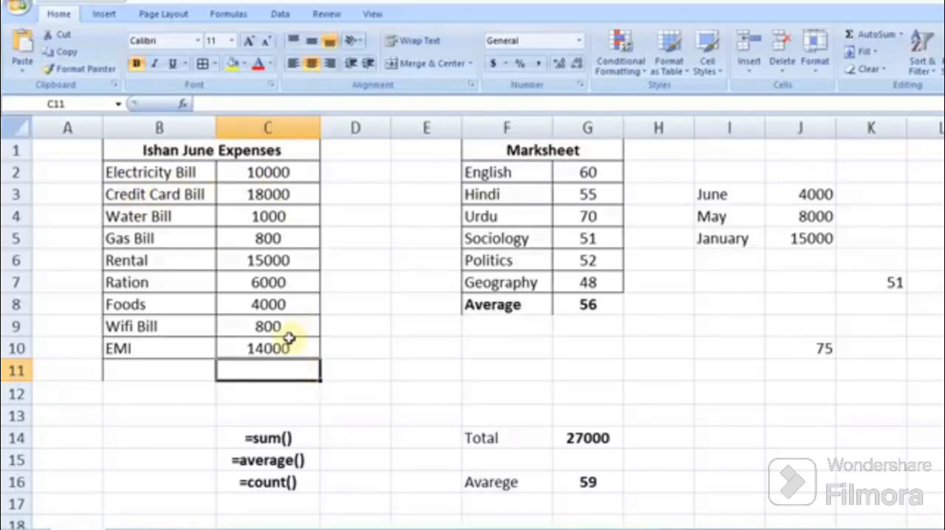
{"action": "left_click", "coordinate": [279, 177]}
{"action": "left_click_drag", "start_coordinate": [279, 188], "coordinate": [276, 369]}
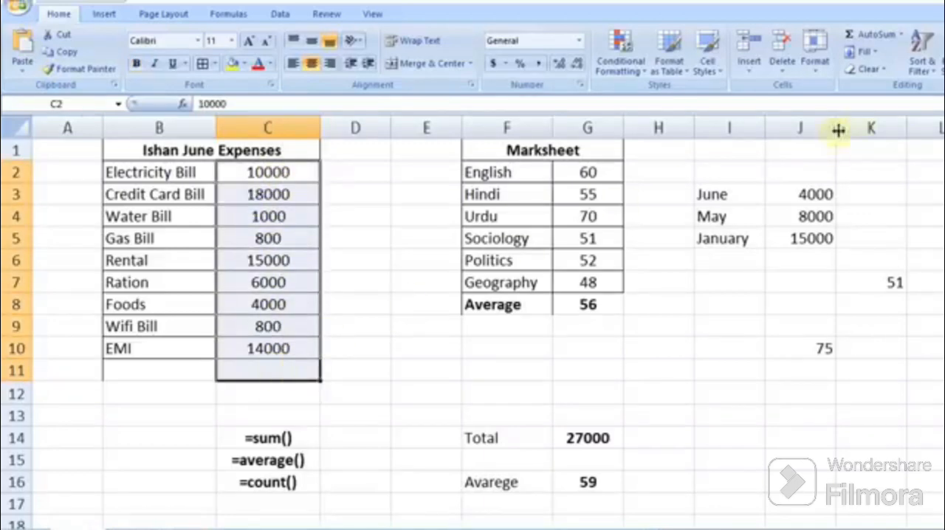
{"action": "left_click", "coordinate": [901, 34]}
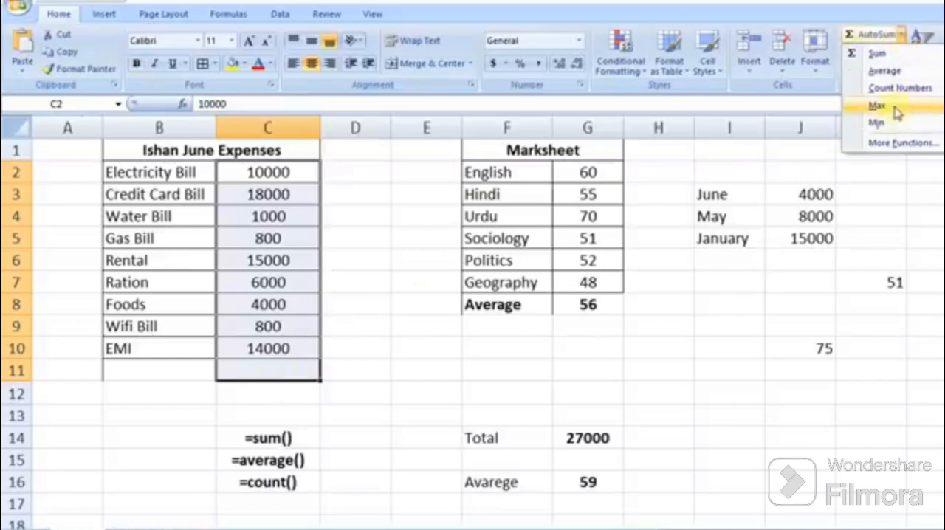
{"action": "left_click", "coordinate": [897, 110]}
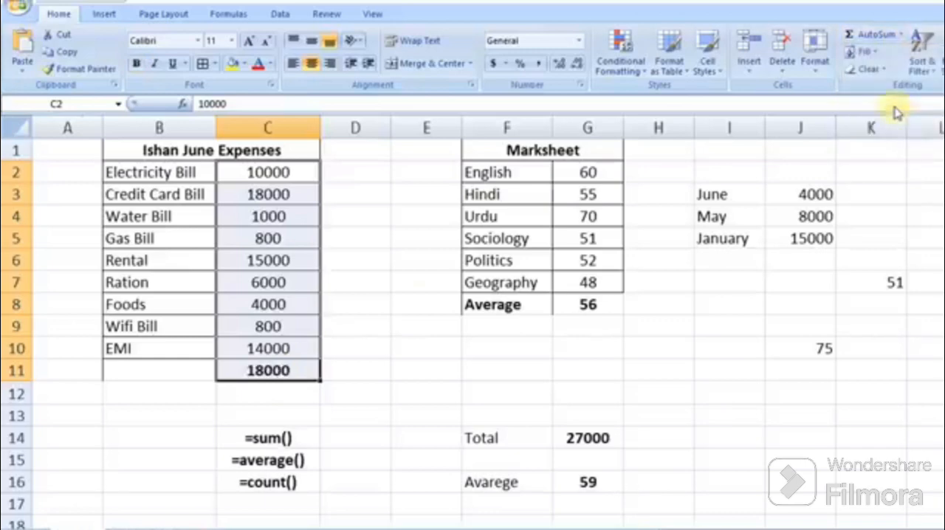
Step: Clear C11 and type the formula =max(C2:C10) into it
{"action": "left_click", "coordinate": [296, 372]}
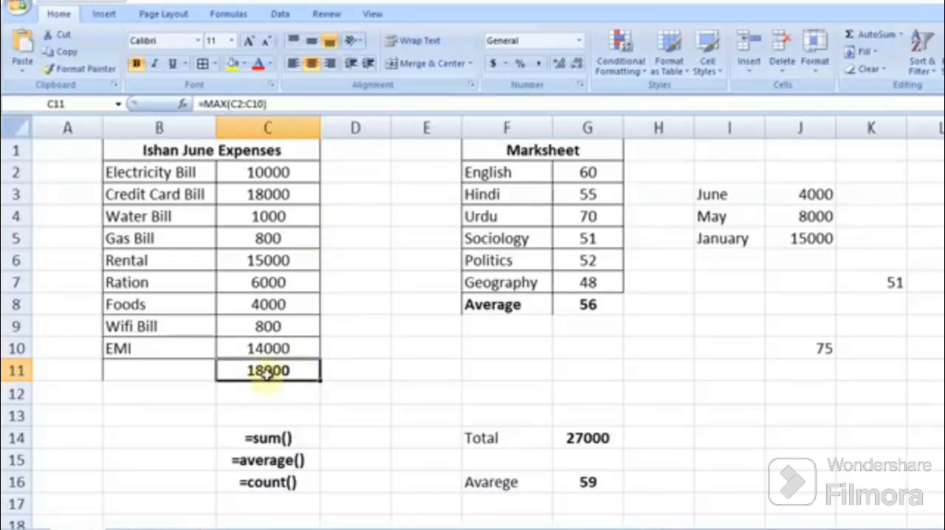
{"action": "key", "text": "Delete"}
{"action": "type", "text": "="}
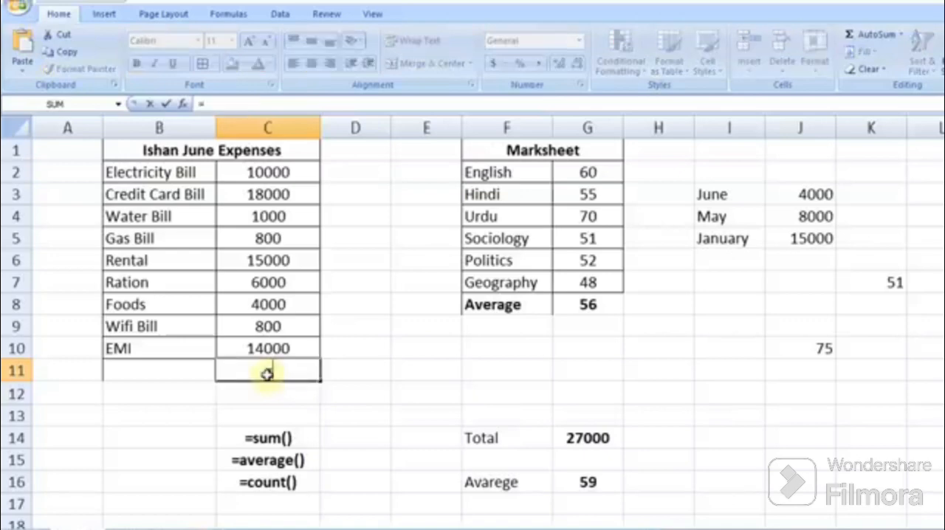
{"action": "type", "text": "ma"}
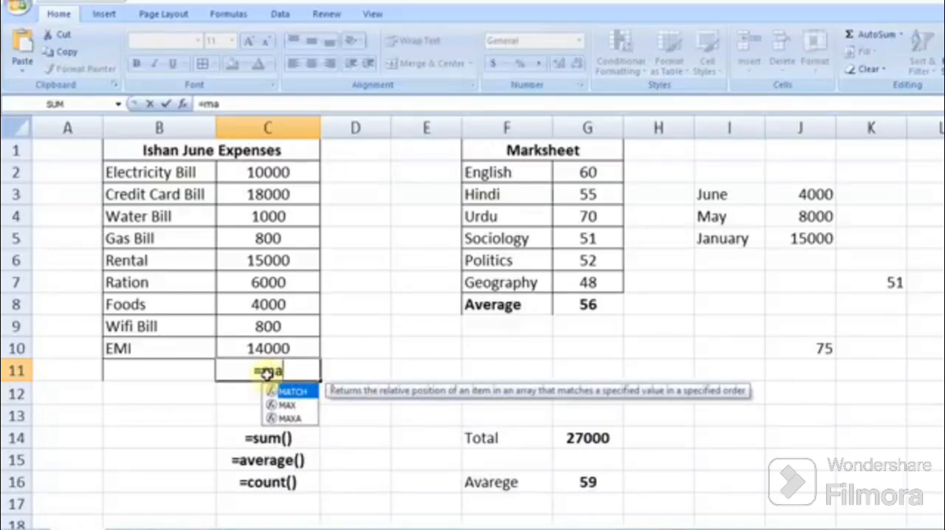
{"action": "type", "text": "x("}
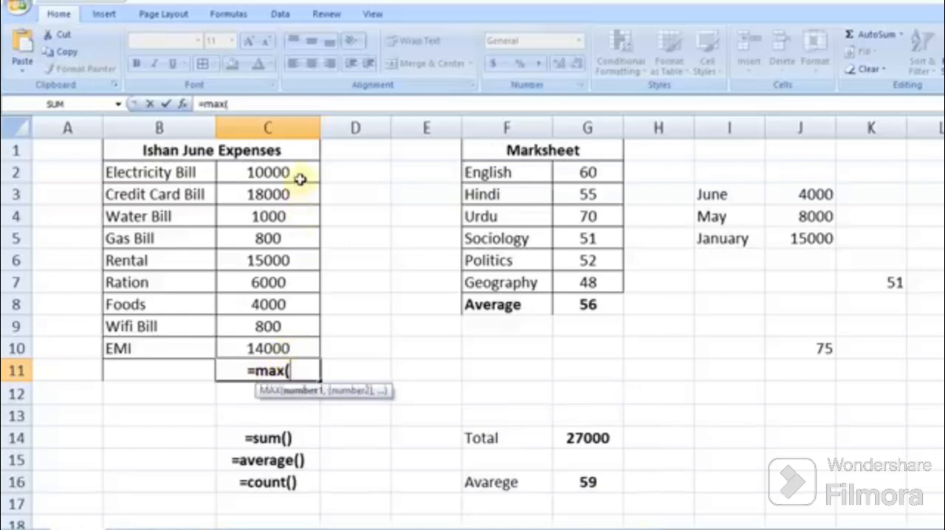
{"action": "left_click_drag", "start_coordinate": [302, 178], "coordinate": [302, 344]}
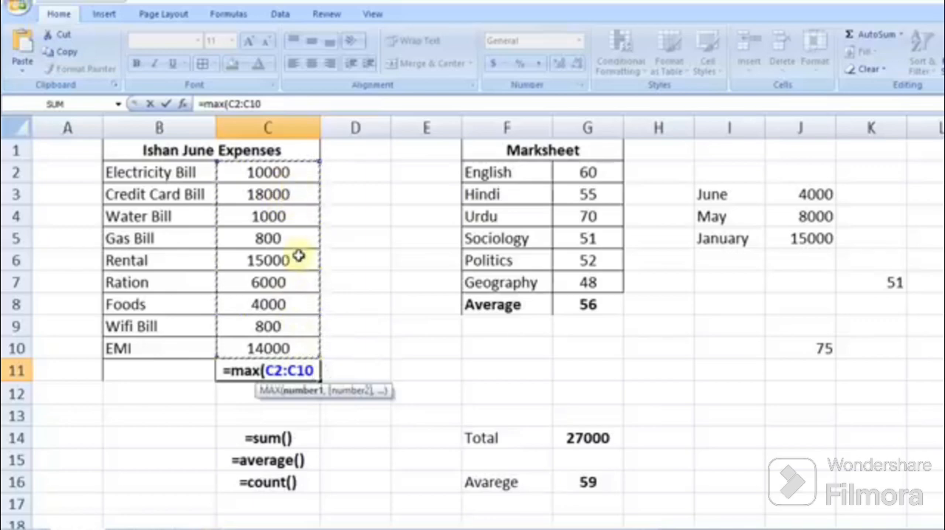
{"action": "type", "text": ")"}
{"action": "key", "text": "Return"}
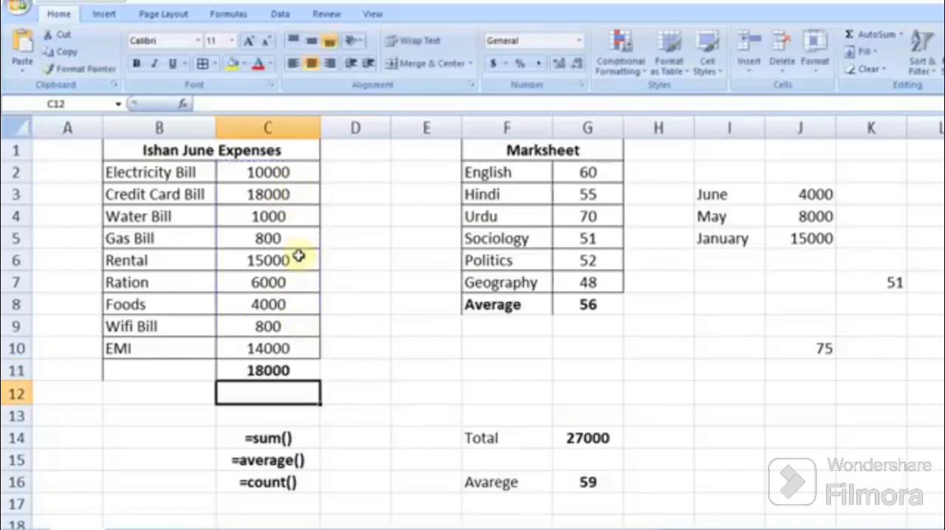
Step: Clear C11 and insert an AutoSum Min of the expense amounts C2:C10 there
{"action": "left_click", "coordinate": [295, 371]}
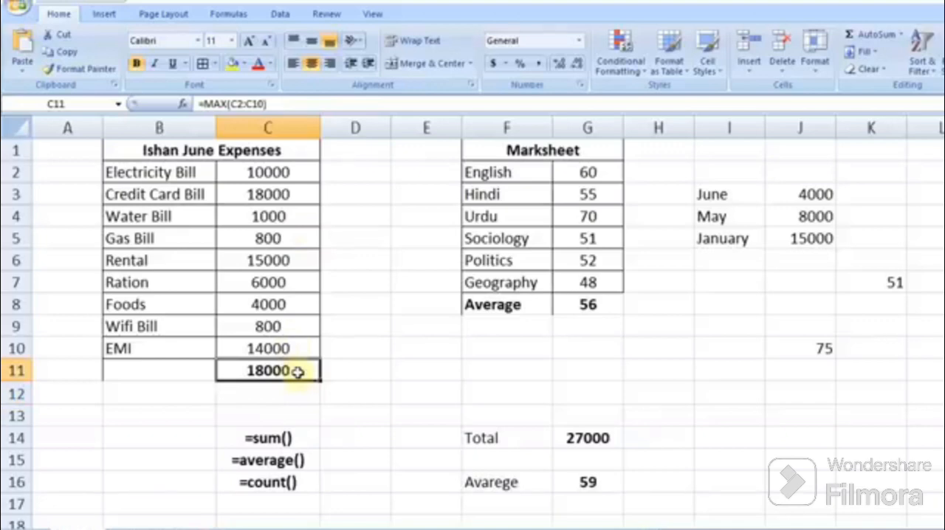
{"action": "key", "text": "Delete"}
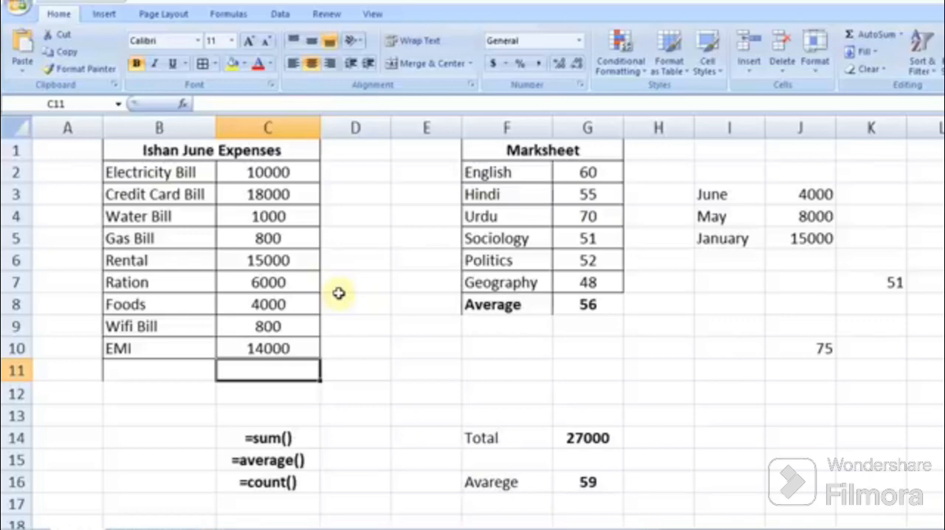
{"action": "left_click_drag", "start_coordinate": [281, 174], "coordinate": [296, 368]}
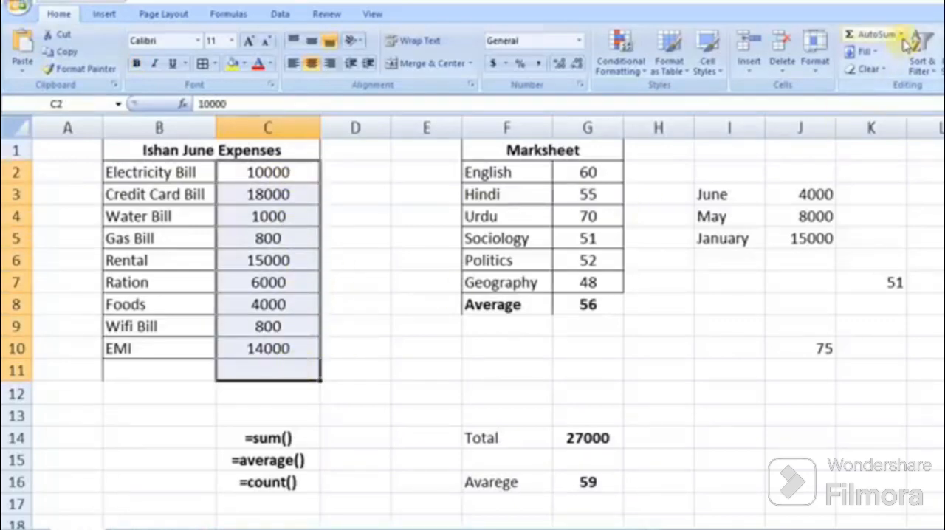
{"action": "left_click", "coordinate": [902, 34]}
{"action": "left_click", "coordinate": [893, 123]}
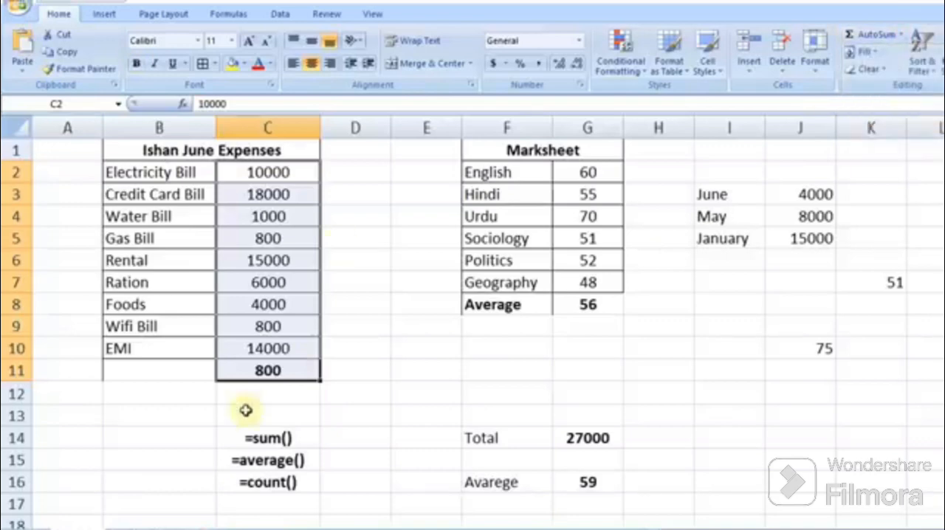
{"action": "left_click", "coordinate": [285, 370]}
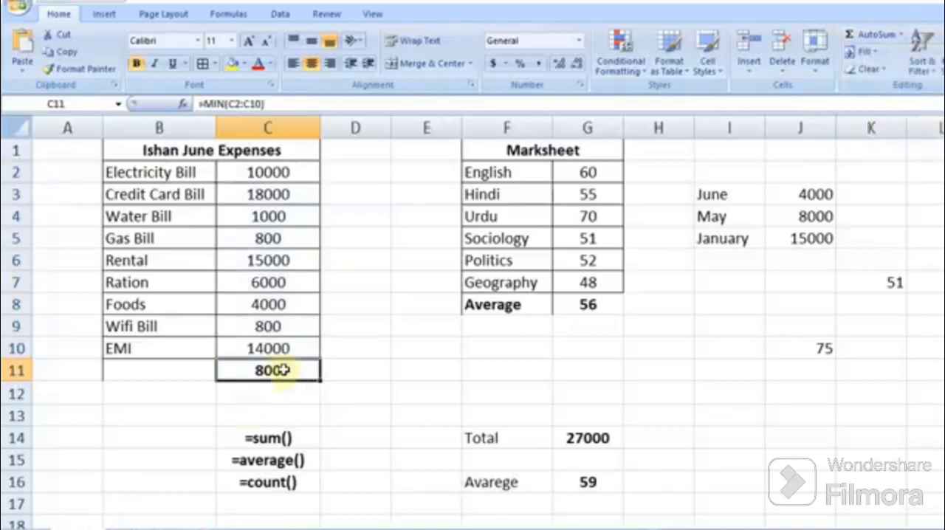
Step: Clear C11 and type the formula =min(C2:C10) into it
{"action": "key", "text": "Delete"}
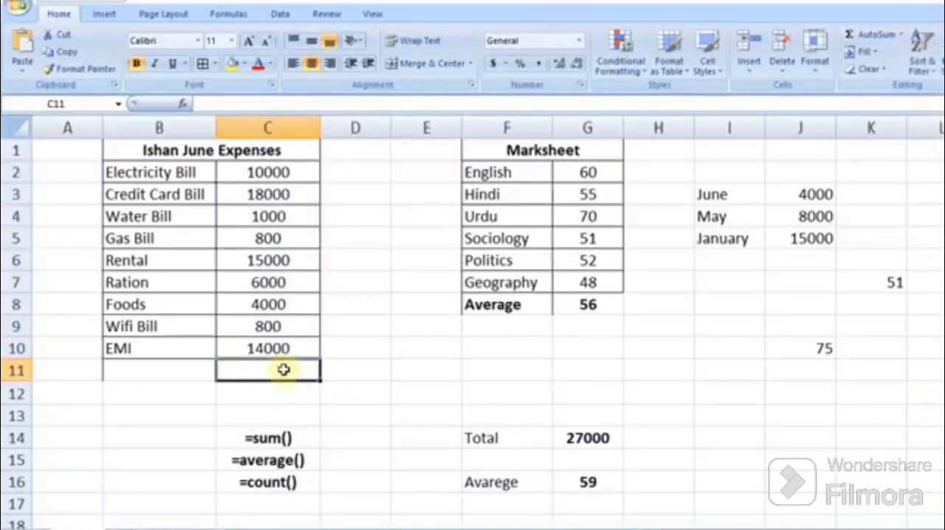
{"action": "type", "text": "=min"}
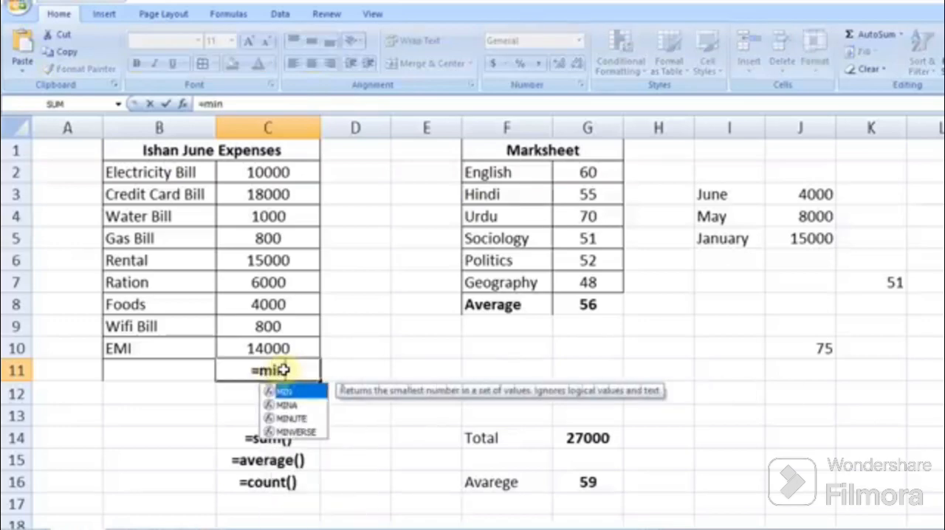
{"action": "type", "text": "("}
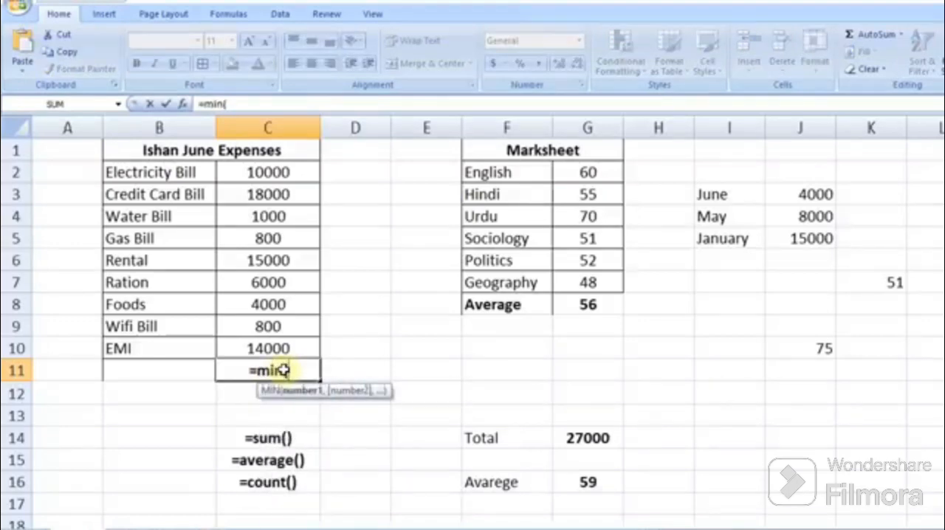
{"action": "left_click_drag", "start_coordinate": [283, 177], "coordinate": [275, 347]}
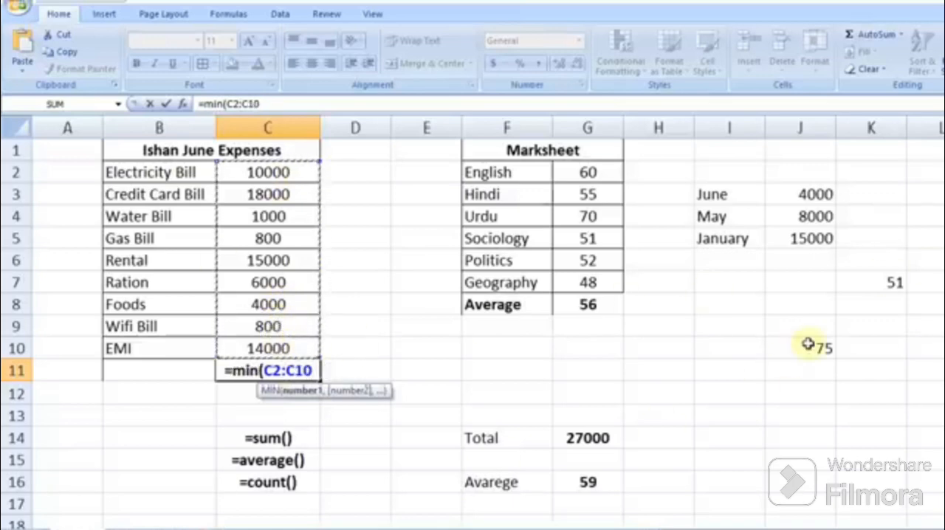
{"action": "type", "text": ")"}
{"action": "key", "text": "Return"}
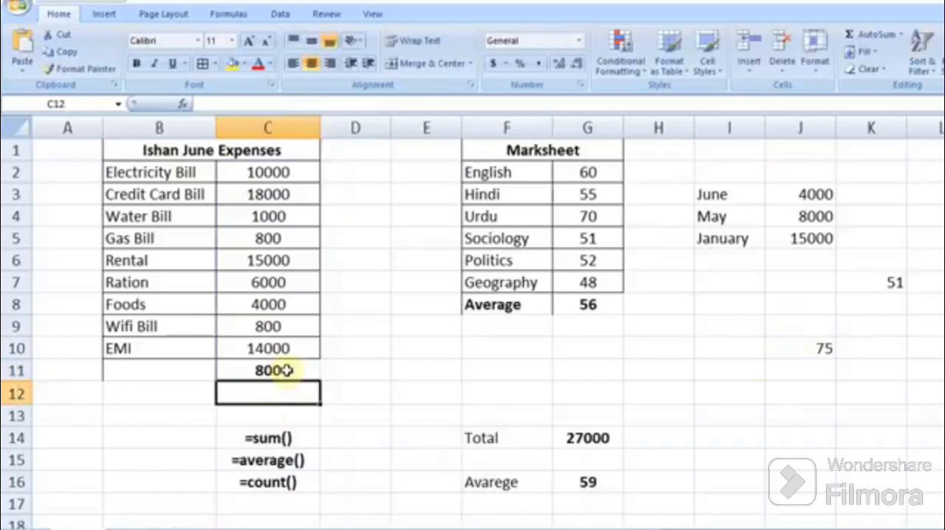
Step: Enter =max() and =min() as text labels in B14 and B15
{"action": "left_click", "coordinate": [154, 440]}
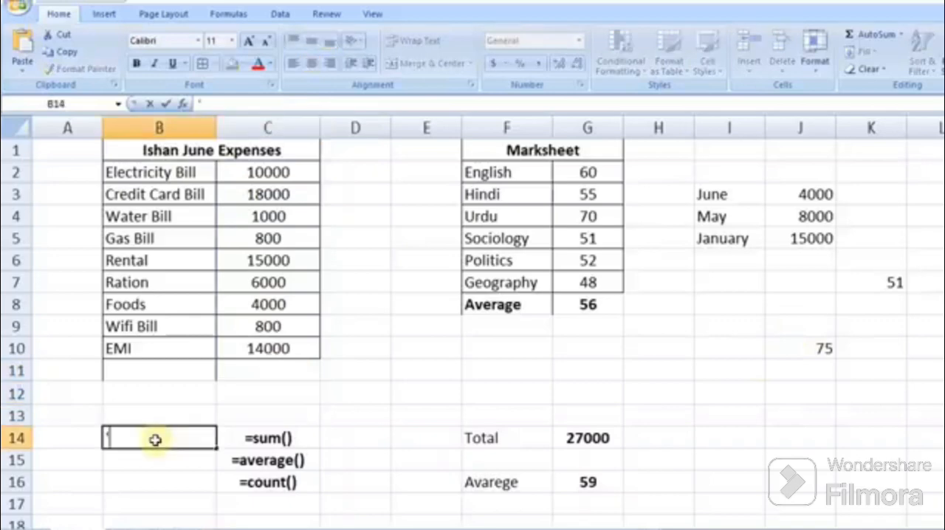
{"action": "type", "text": "'=max"}
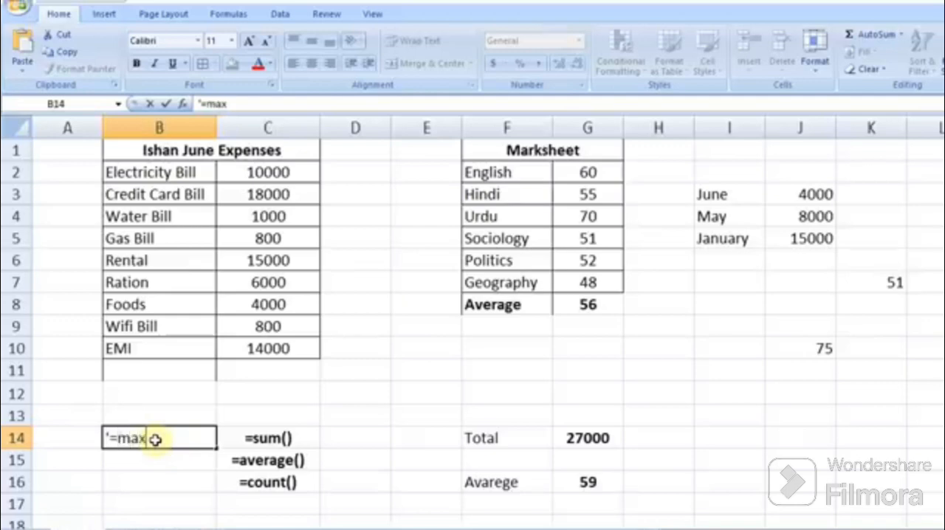
{"action": "type", "text": "()"}
{"action": "key", "text": "Return"}
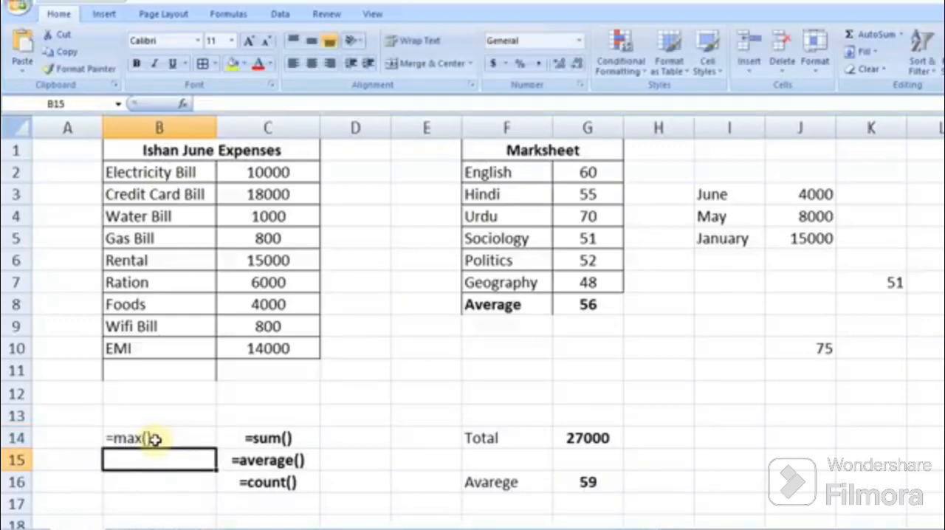
{"action": "type", "text": "'=mn"}
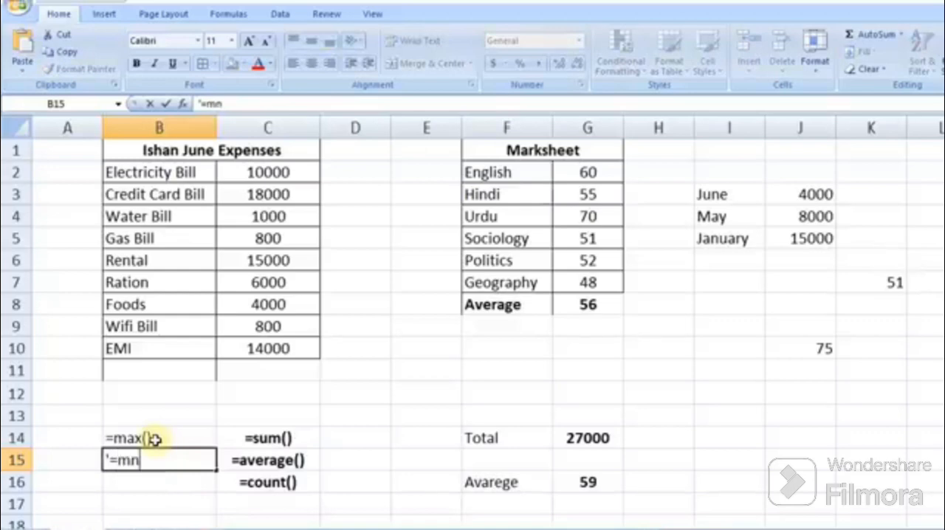
{"action": "key", "text": "BackSpace"}
{"action": "type", "text": "in()"}
{"action": "key", "text": "Return"}
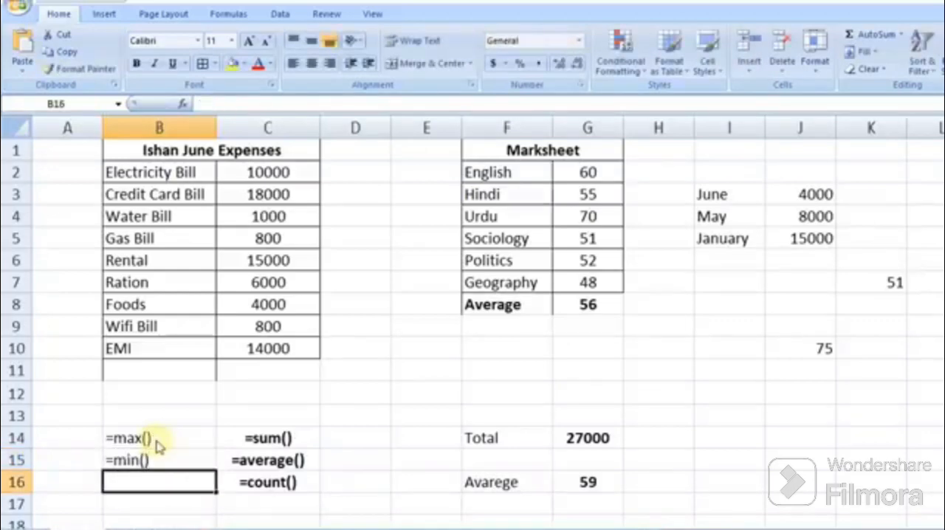
Step: Make the =max() and =min() labels in B14:B15 bold
{"action": "left_click_drag", "start_coordinate": [162, 437], "coordinate": [151, 458]}
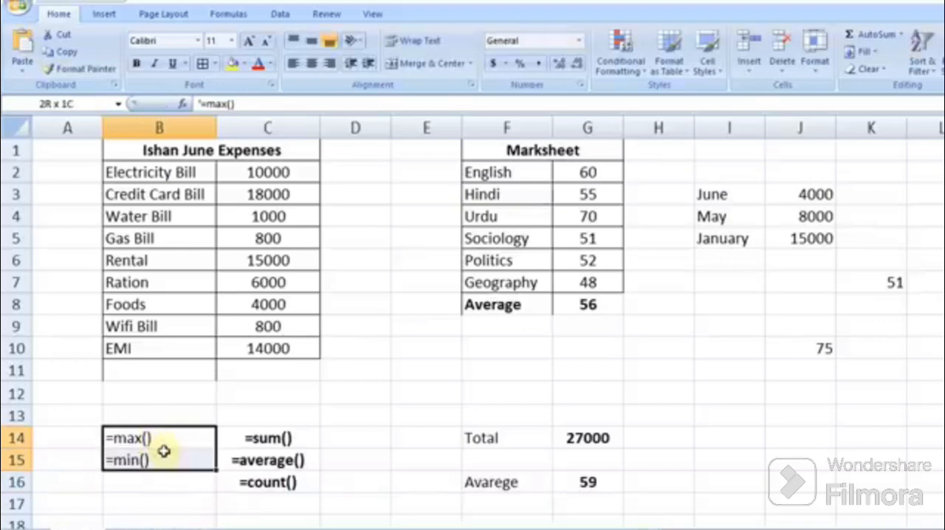
{"action": "left_click", "coordinate": [135, 64]}
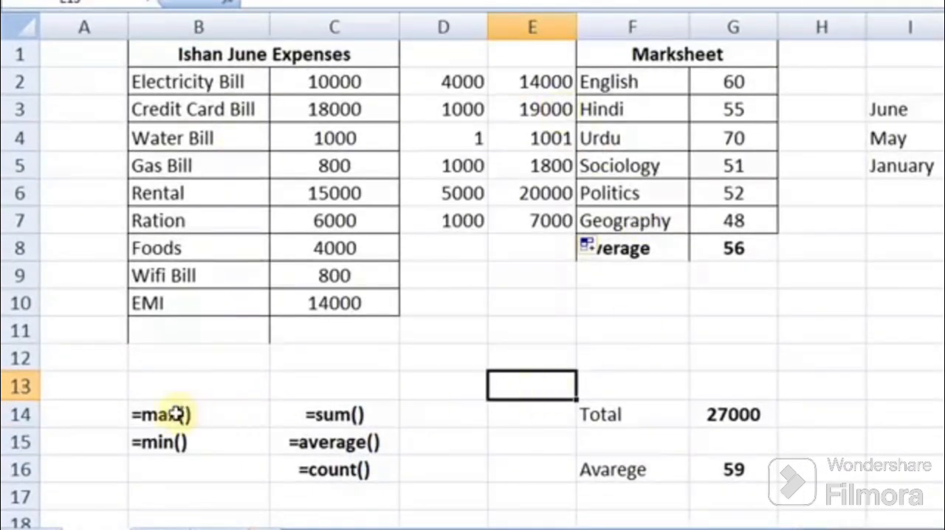
Step: Select the formula label block B14:C16
{"action": "left_click_drag", "start_coordinate": [185, 415], "coordinate": [327, 473]}
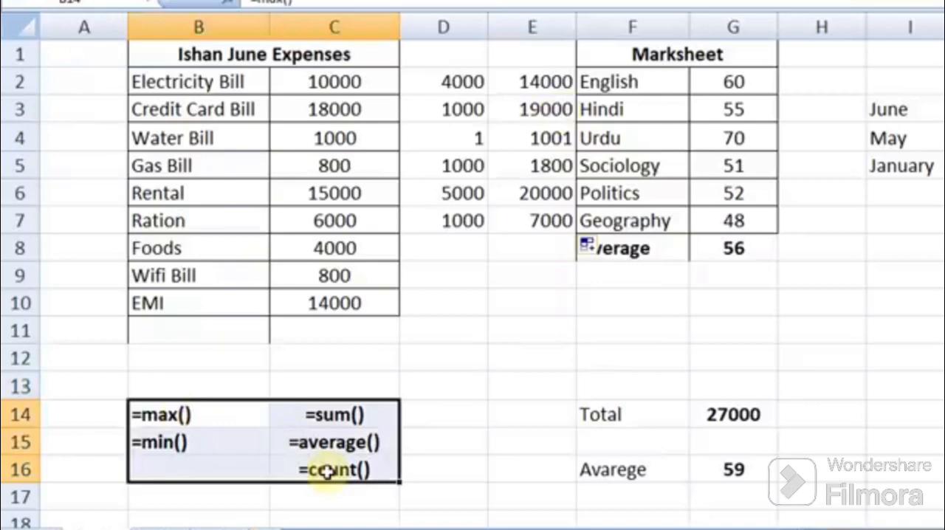